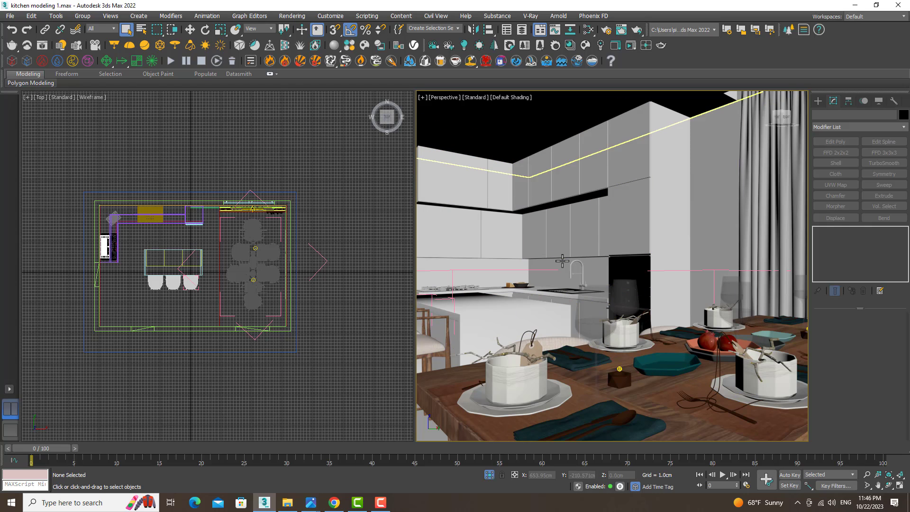
Step: Place a physical camera below the kitchen plan in the Top view, aimed up into the room
left_click(817, 101)
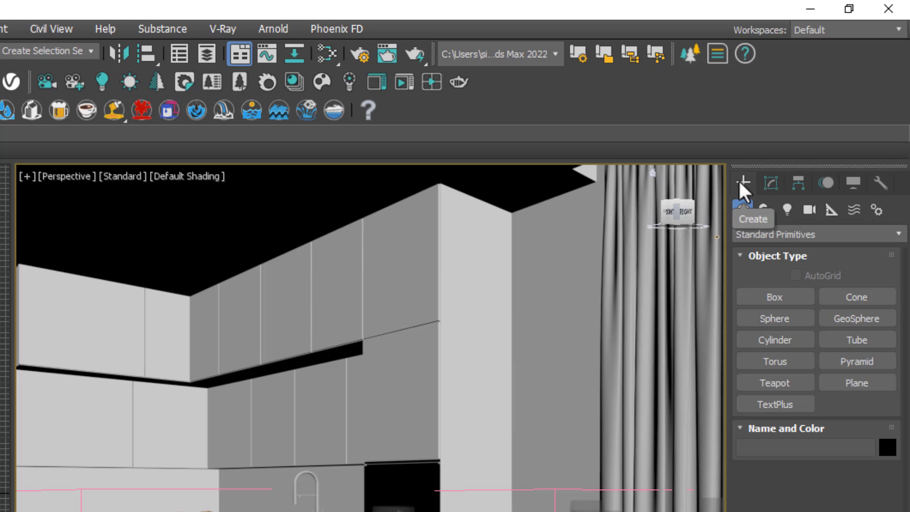
left_click(806, 209)
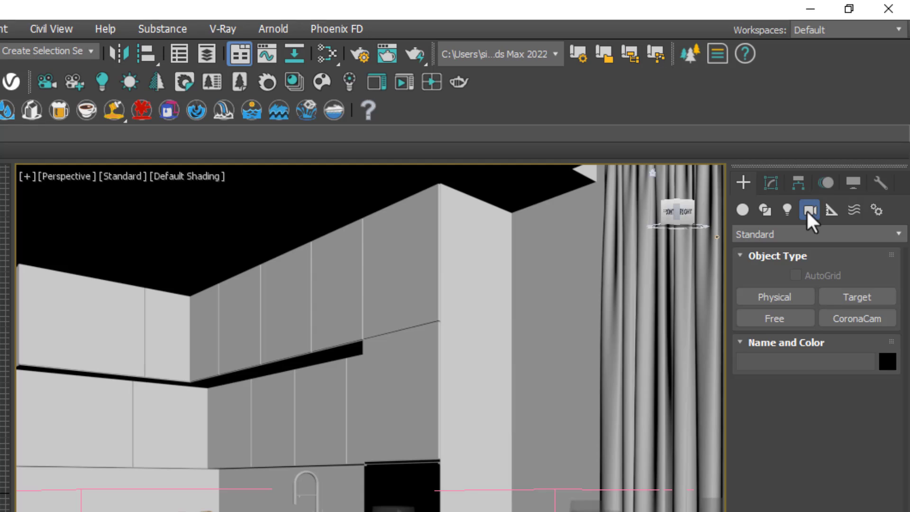
left_click(773, 297)
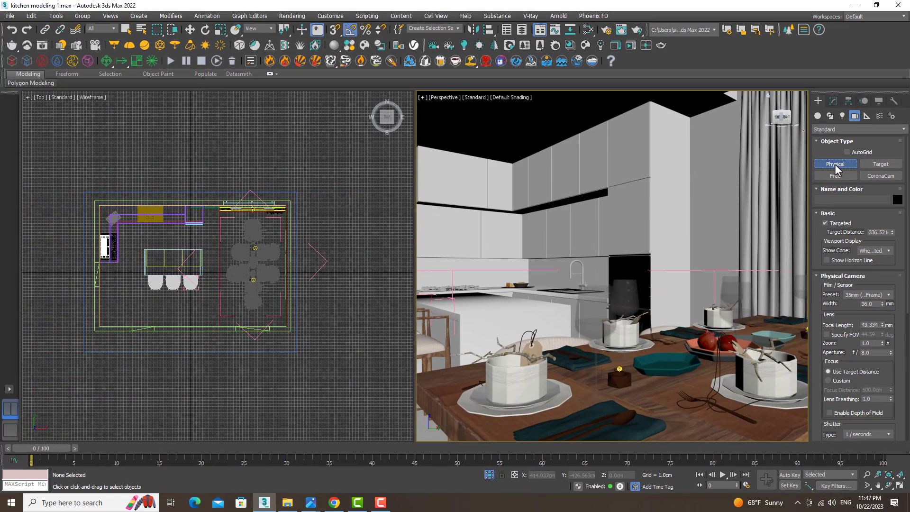
scroll(189, 273, "down", 5)
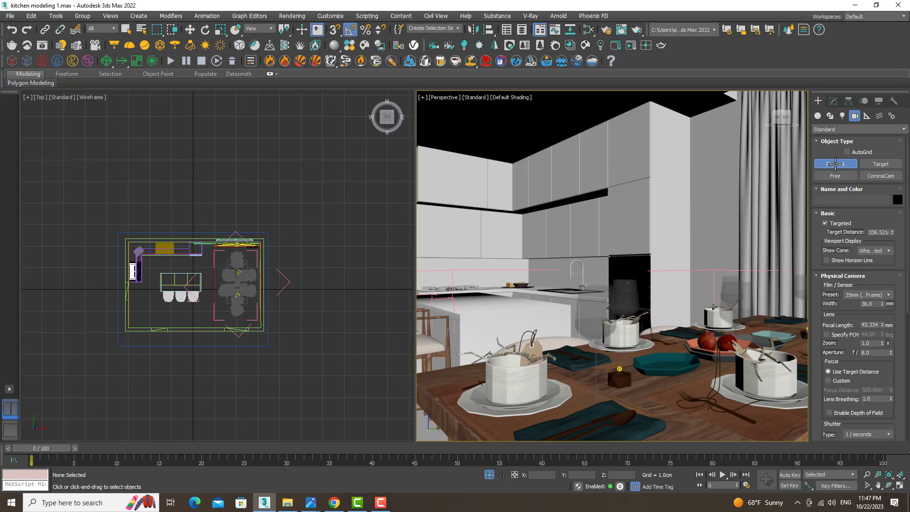
middle_click_drag(204, 152, 213, 209)
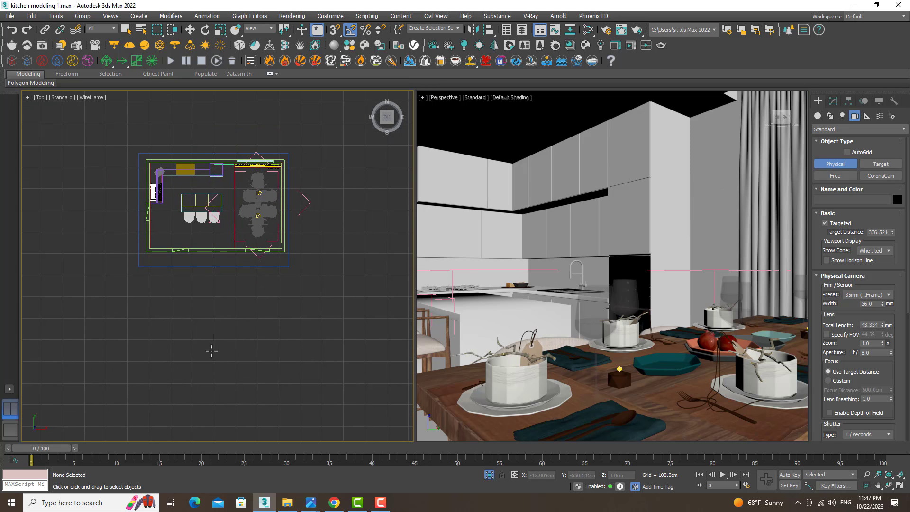
mouse_move(212, 351)
left_mouse_down()
mouse_move(213, 163)
mouse_move(211, 177)
left_mouse_up()
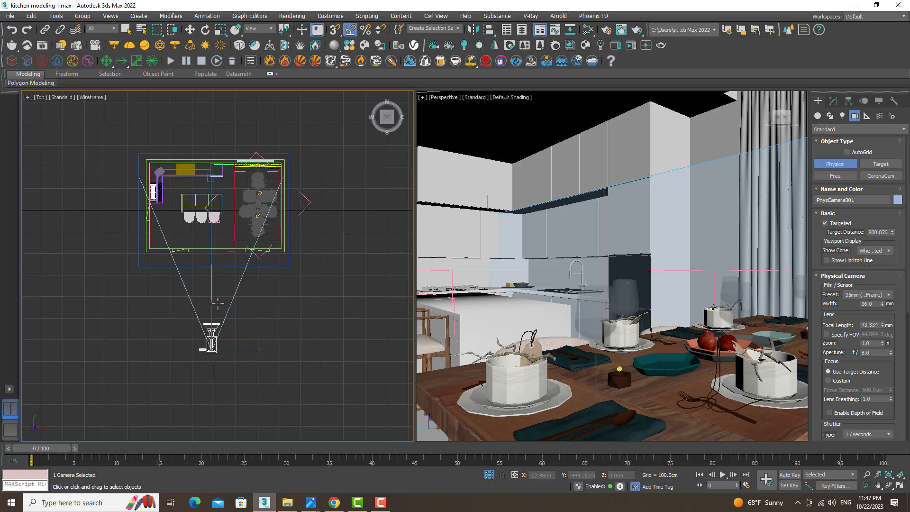
Step: Set the Selection Filter to Cameras and select the physical camera in the orbited overview
middle_click_drag(271, 307, 271, 307, "alt")
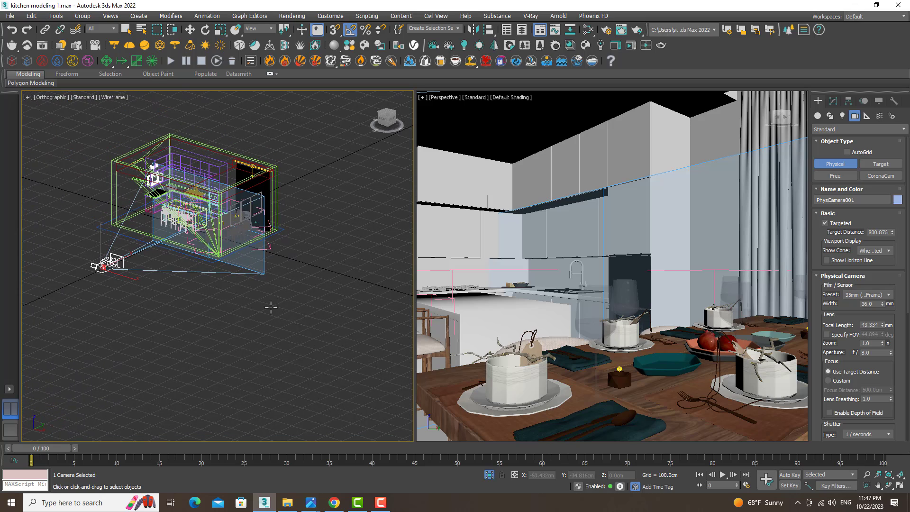
scroll(270, 307, "up", 4)
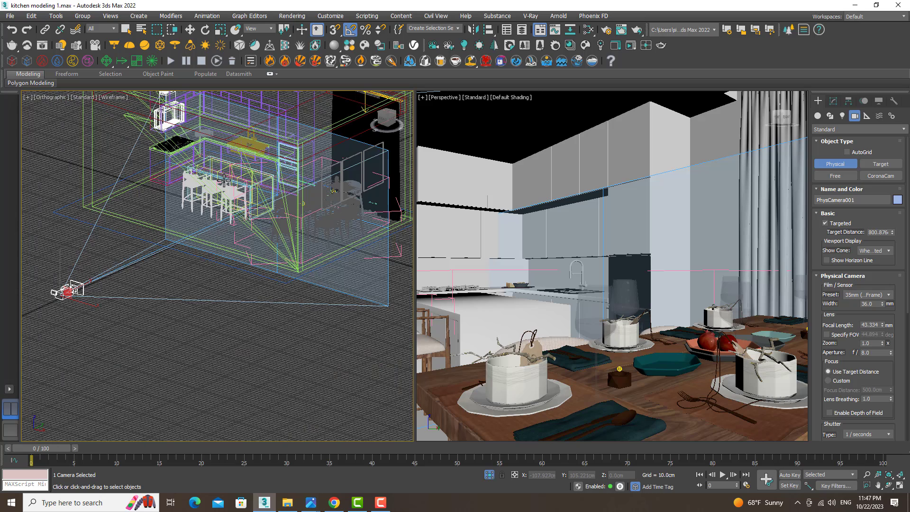
middle_click_drag(225, 185, 98, 326)
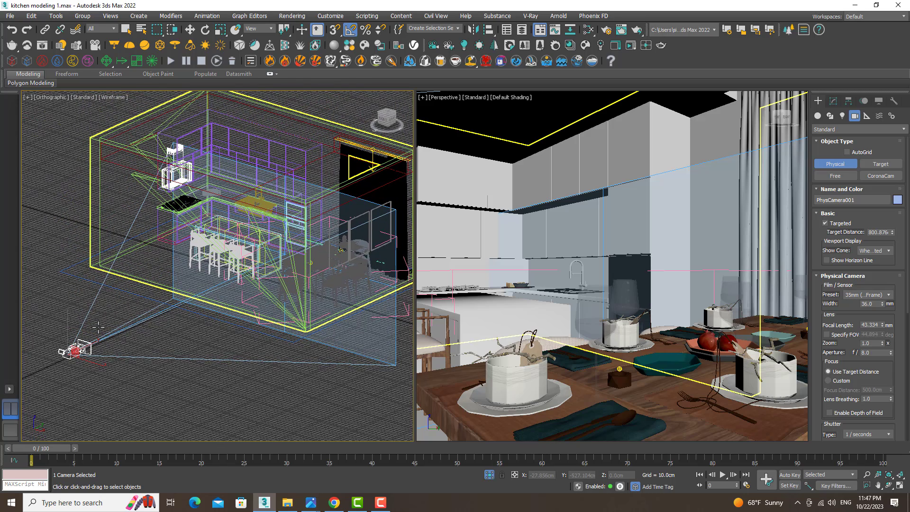
key("w")
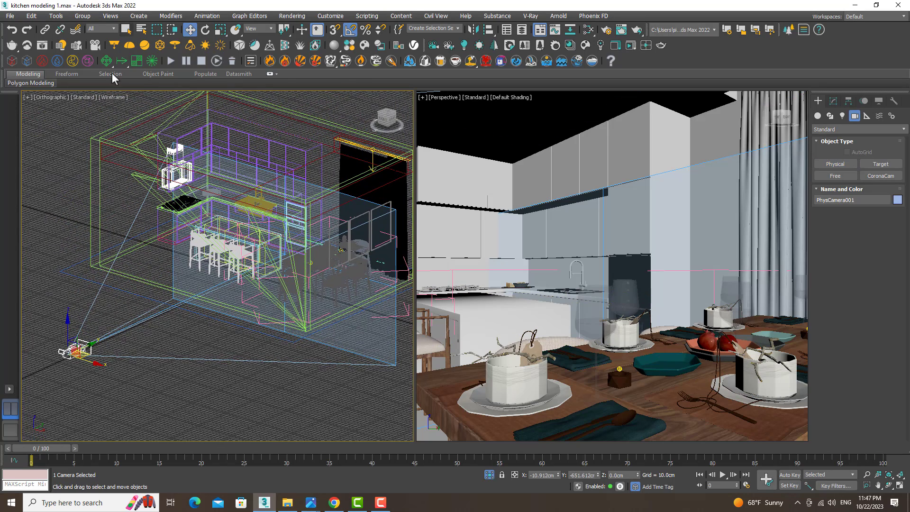
left_click(114, 29)
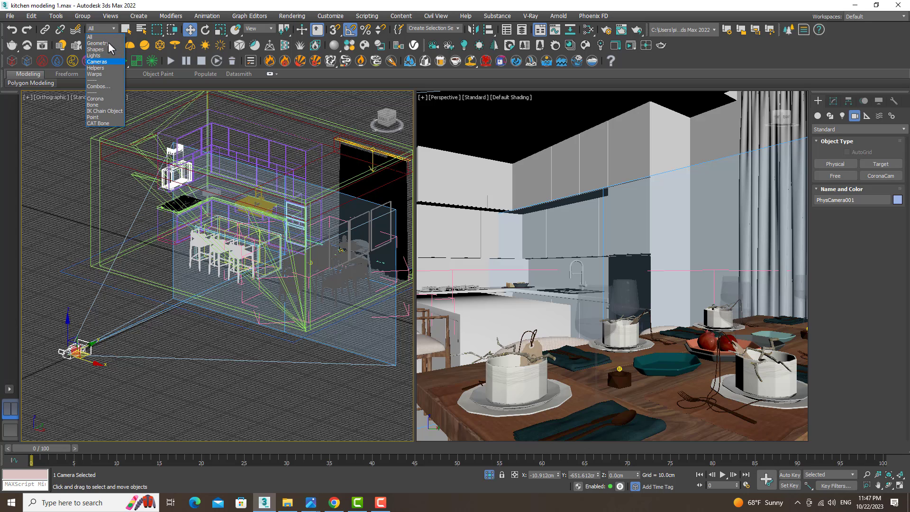
left_click(98, 62)
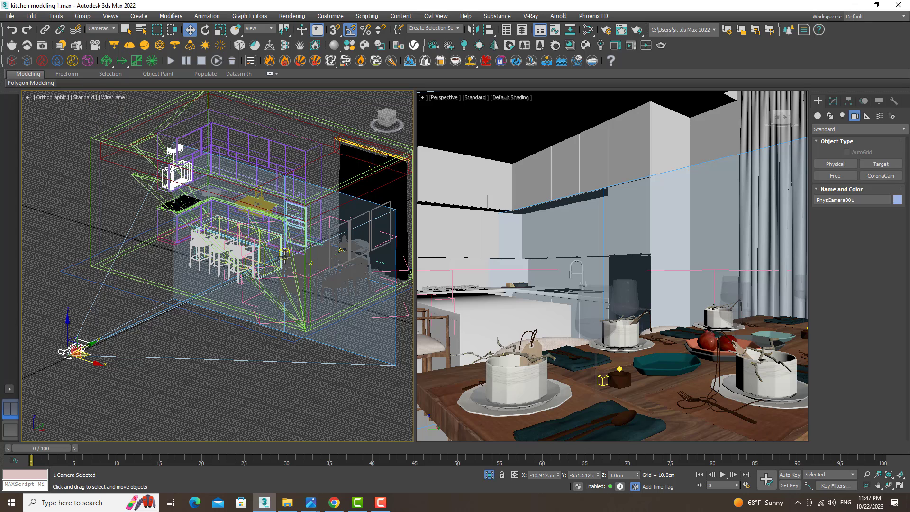
left_click(84, 351)
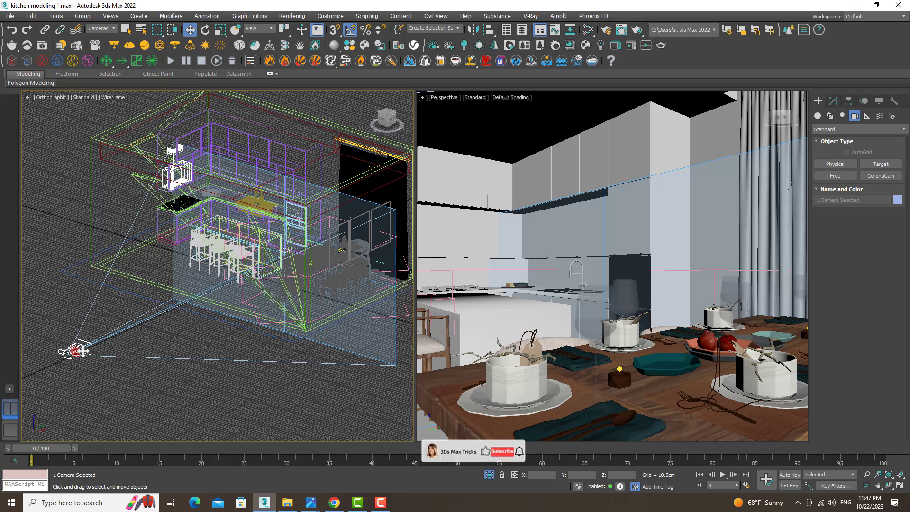
scroll(212, 345, "down", 3)
scroll(212, 345, "down", 2)
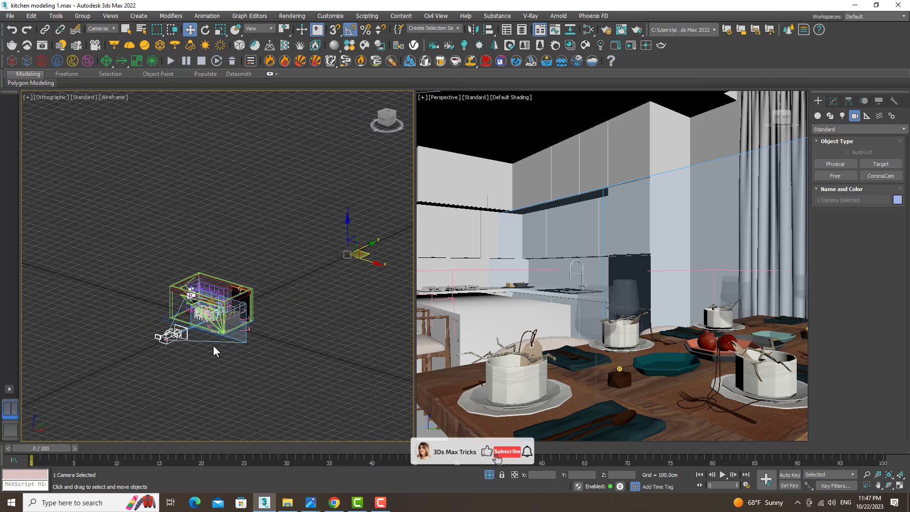
Step: Center the camera's pivot on the camera using Affect Pivot Only and Center to Object
left_click(848, 101)
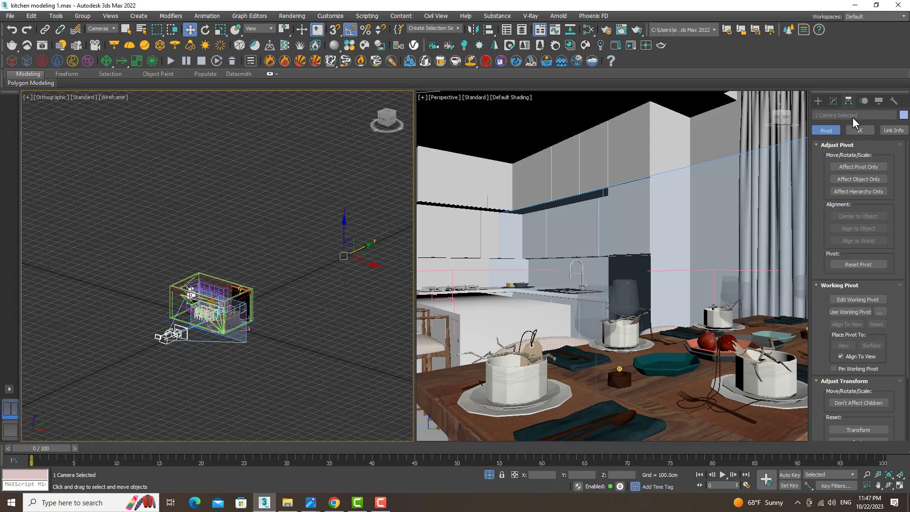
left_click(859, 168)
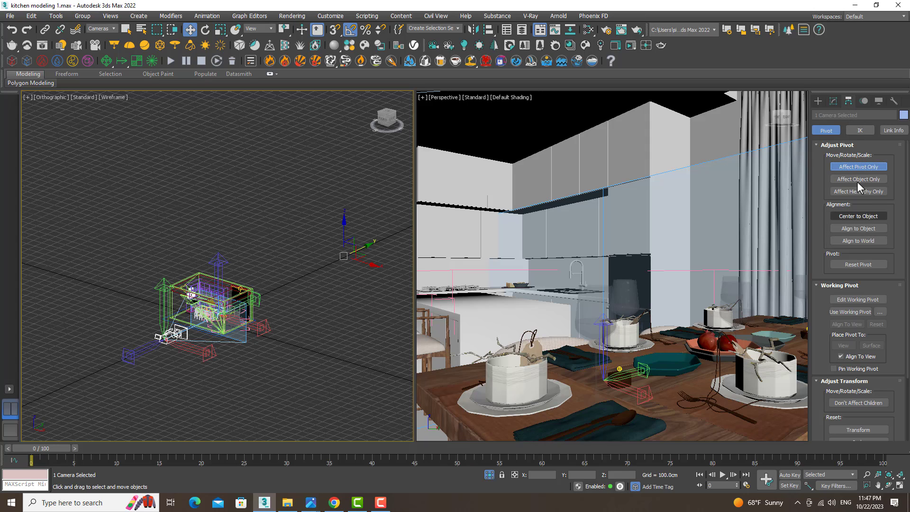
left_click(852, 215)
left_click(818, 102)
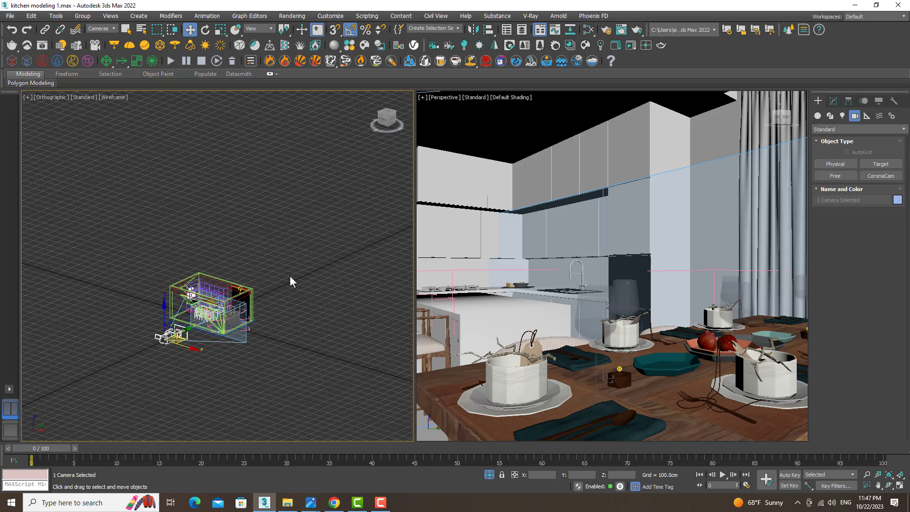
Step: Raise the camera's target higher inside the kitchen and reselect the camera body
scroll(174, 319, "up", 2)
left_click(254, 294)
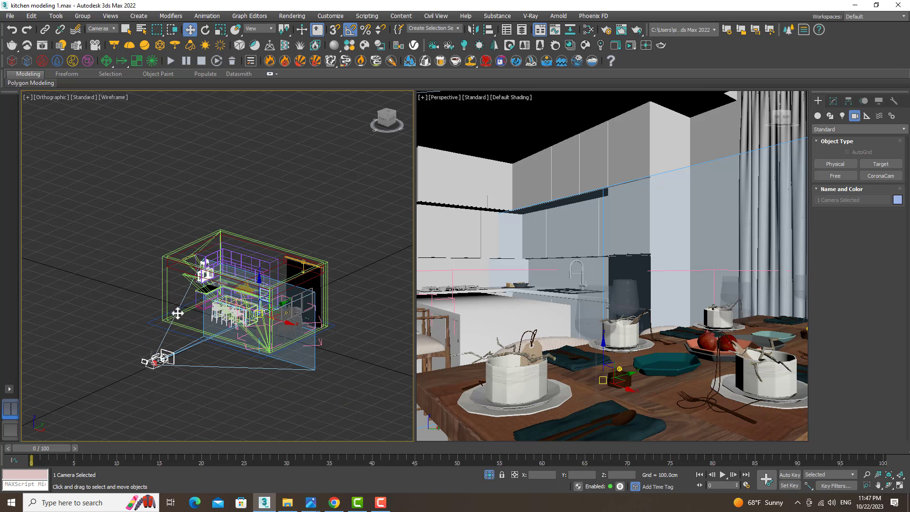
left_click_drag(259, 291, 260, 273)
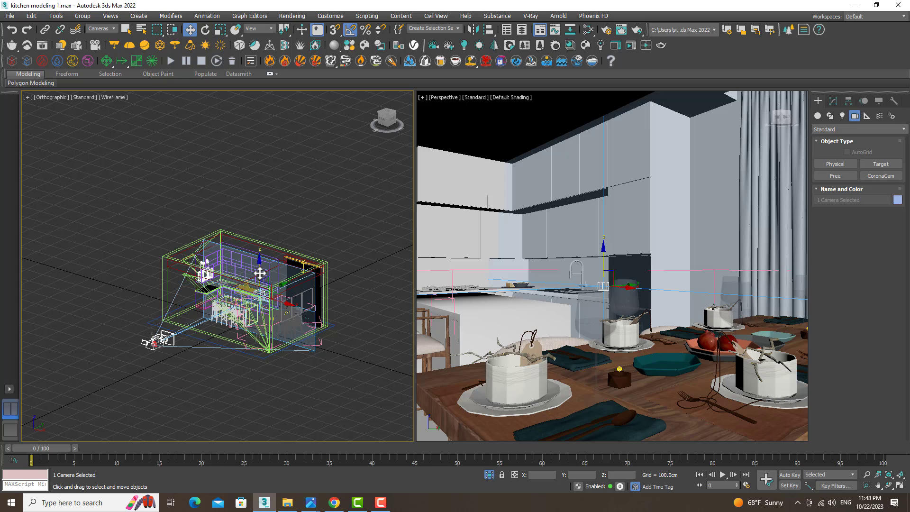
left_click(260, 276)
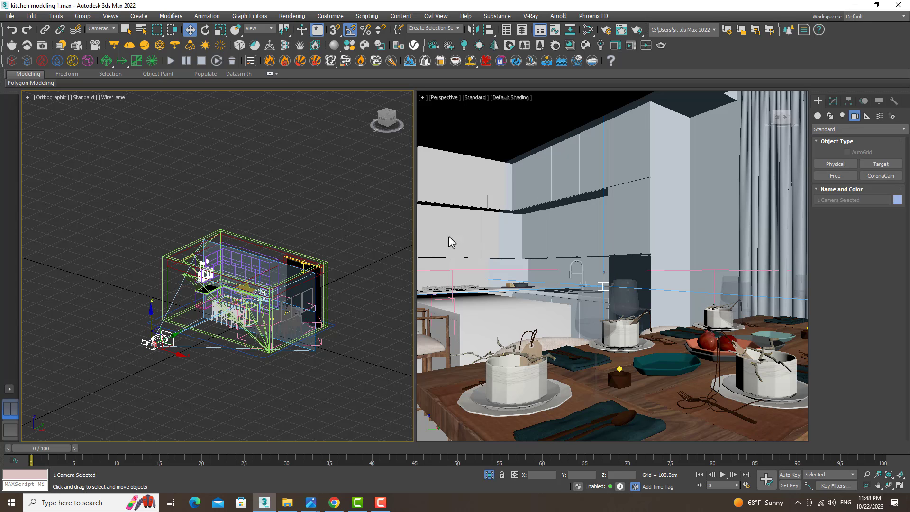
left_click(519, 223)
left_click(449, 97)
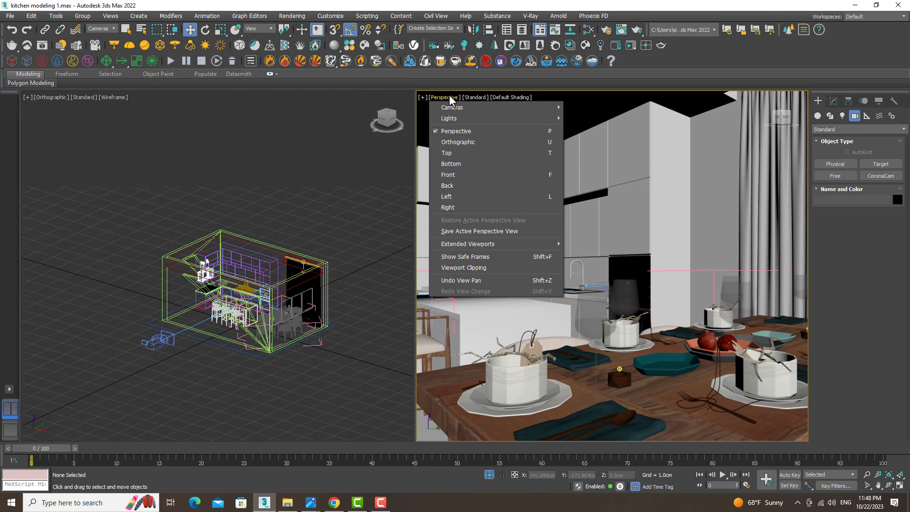
mouse_move(452, 107)
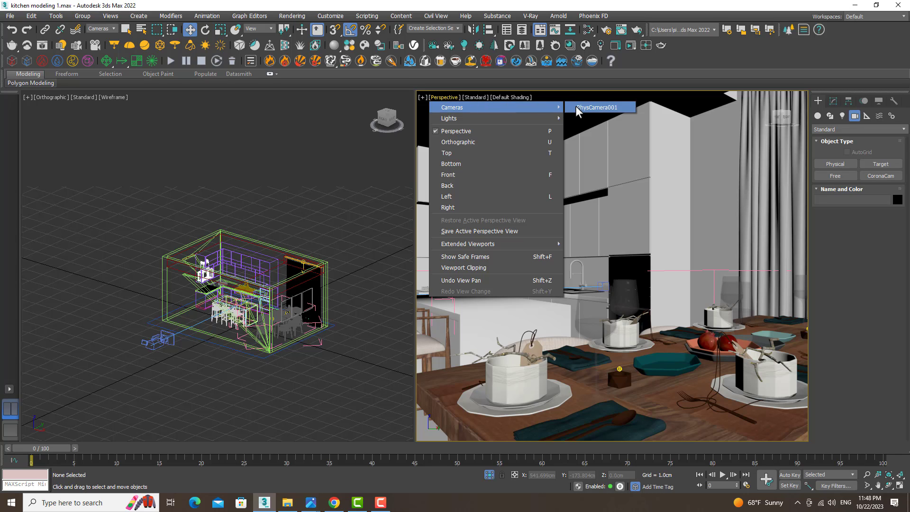
Step: View through PhysCamera001 in the right viewport and enable the camera's clipping planes
left_click(576, 107)
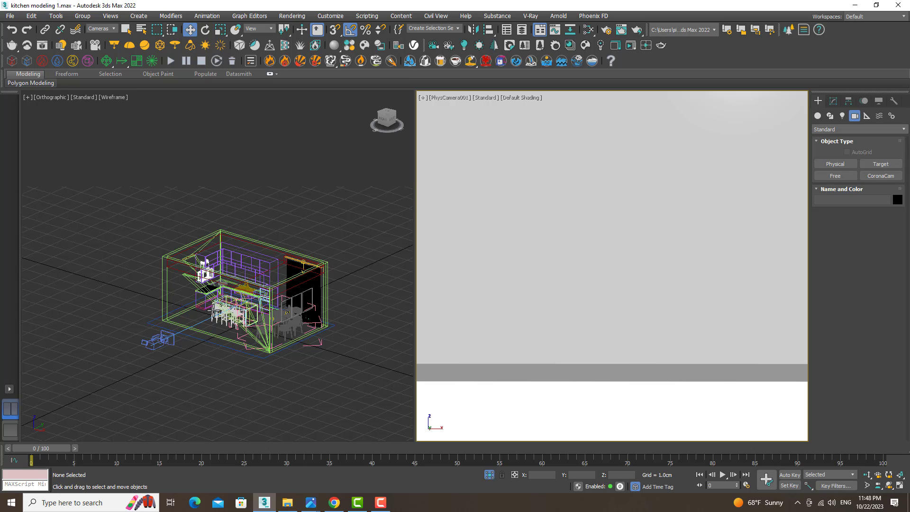
left_click(176, 345)
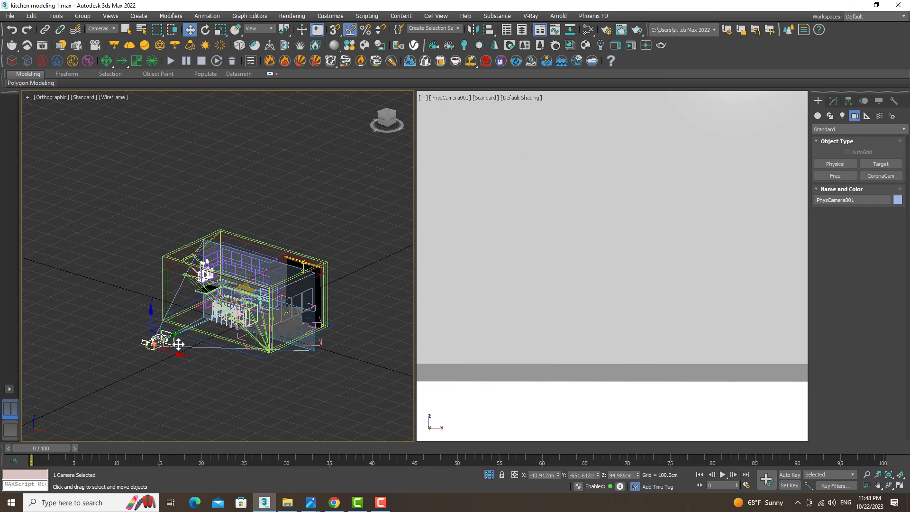
left_click(834, 101)
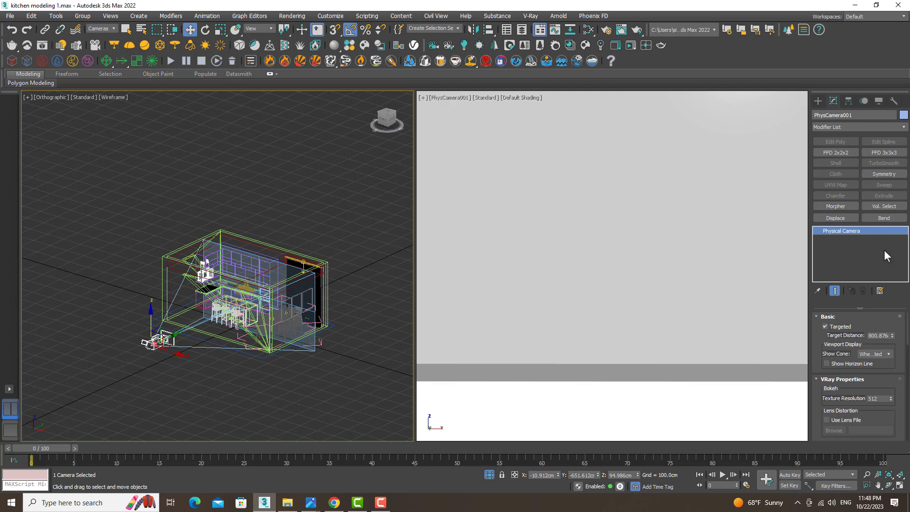
left_click_drag(908, 325, 899, 443)
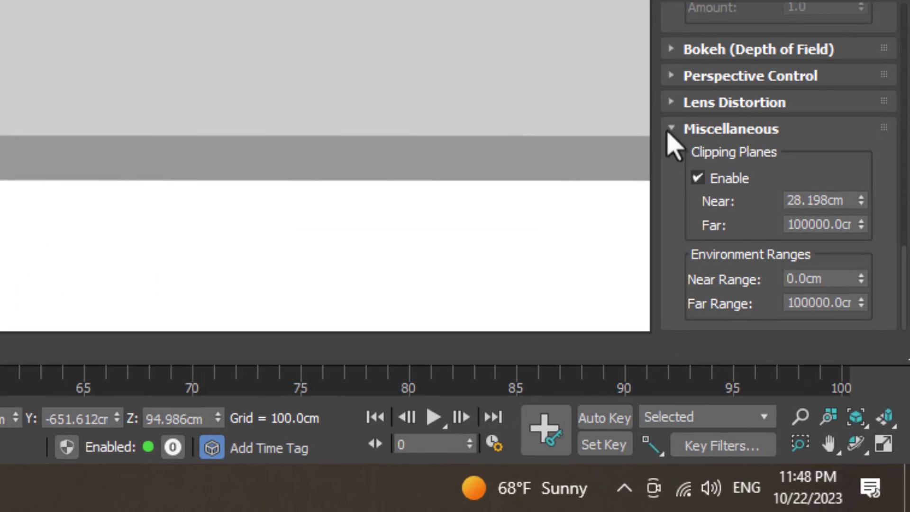
left_click(698, 178)
left_click(698, 178)
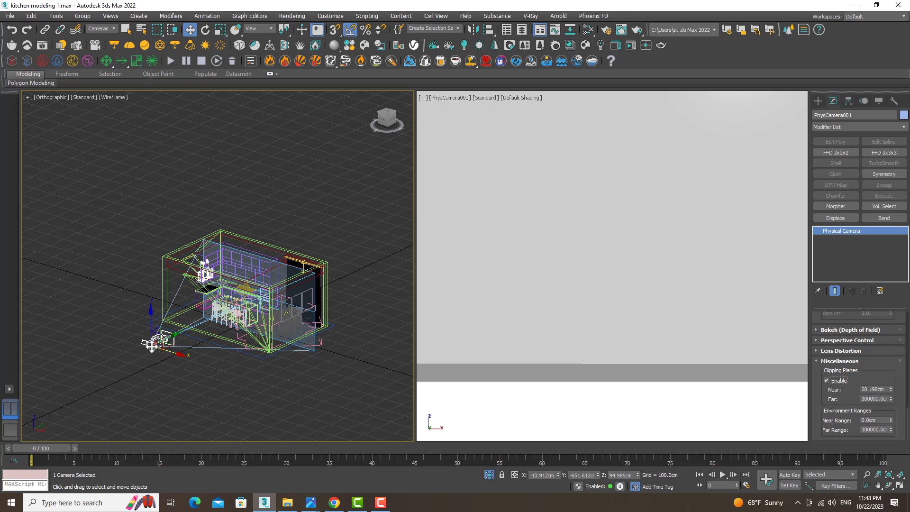
Step: Set the near clipping plane to 489.235 cm and slide the camera back along its axis
scroll(152, 346, "up", 5)
scroll(151, 346, "up", 3)
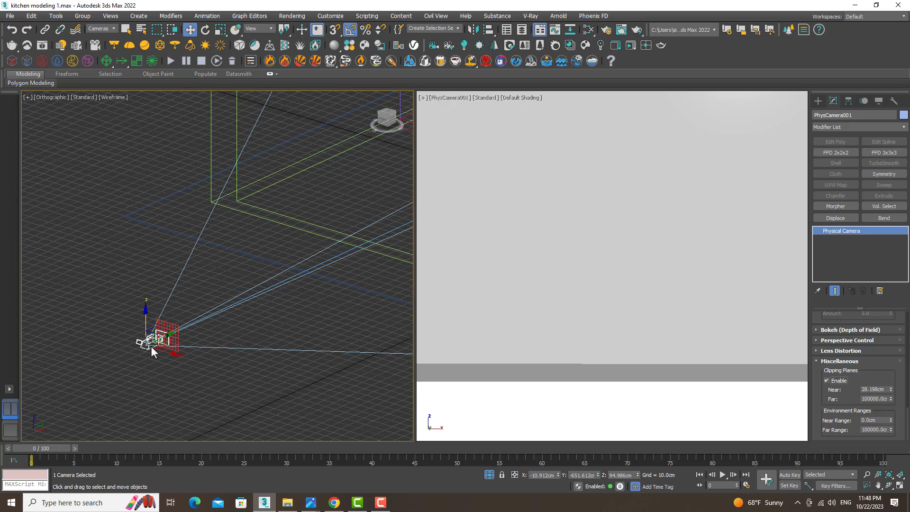
left_click_drag(891, 389, 829, 113)
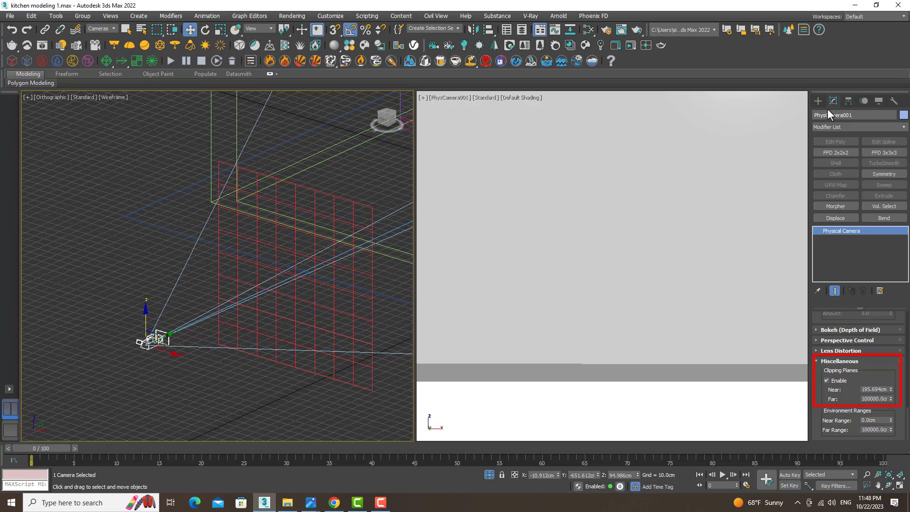
key("shift+z")
key("shift+z")
key("shift+z")
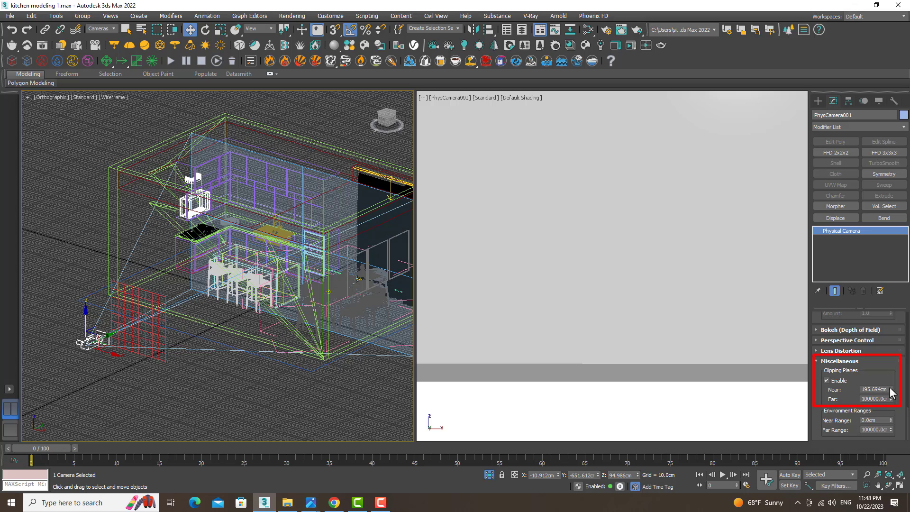
mouse_move(891, 389)
left_mouse_down()
mouse_move(822, 280)
mouse_move(829, 317)
left_mouse_up()
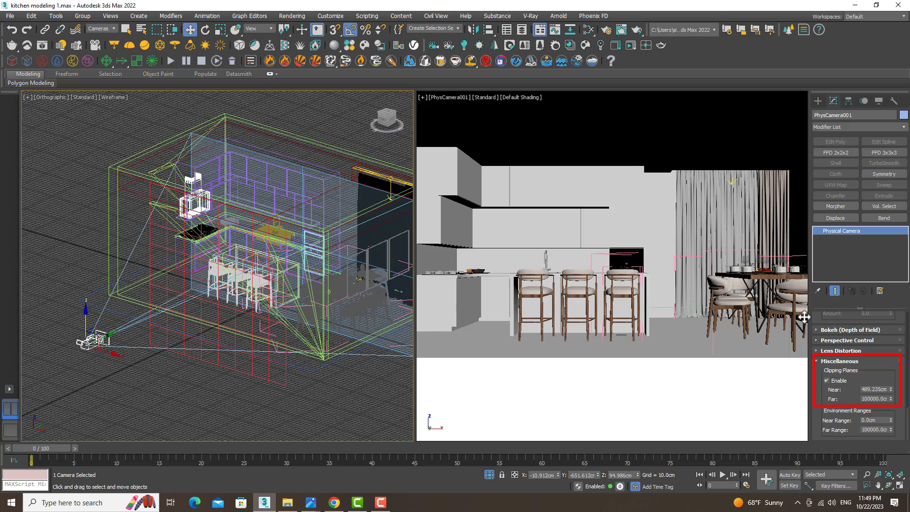
mouse_move(108, 333)
left_mouse_down()
mouse_move(93, 330)
mouse_move(134, 294)
left_mouse_up()
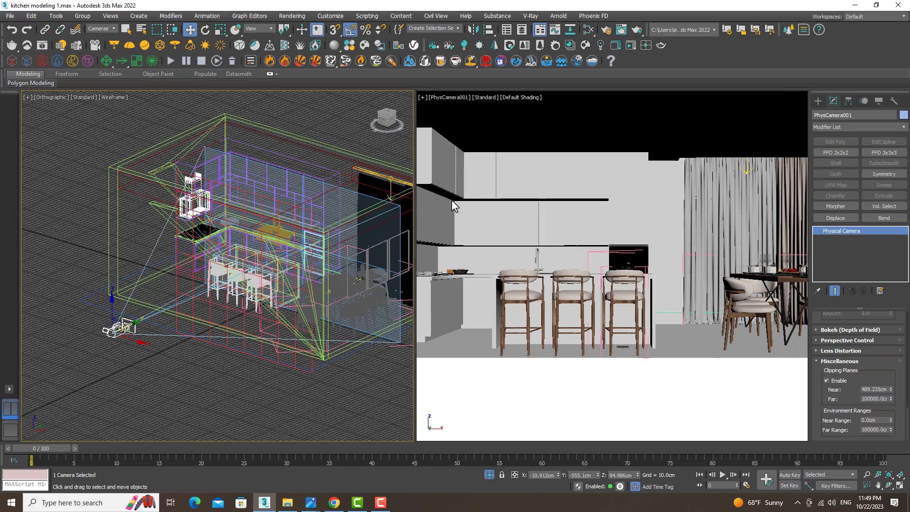
Step: Show safe frames in the camera view and bring up PhysCamera001's Lens settings
left_click(697, 134)
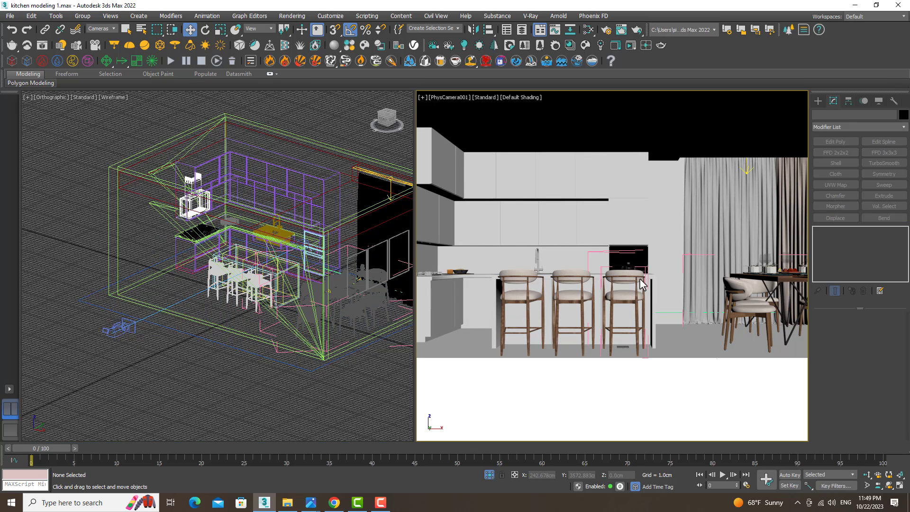
key("shift+f")
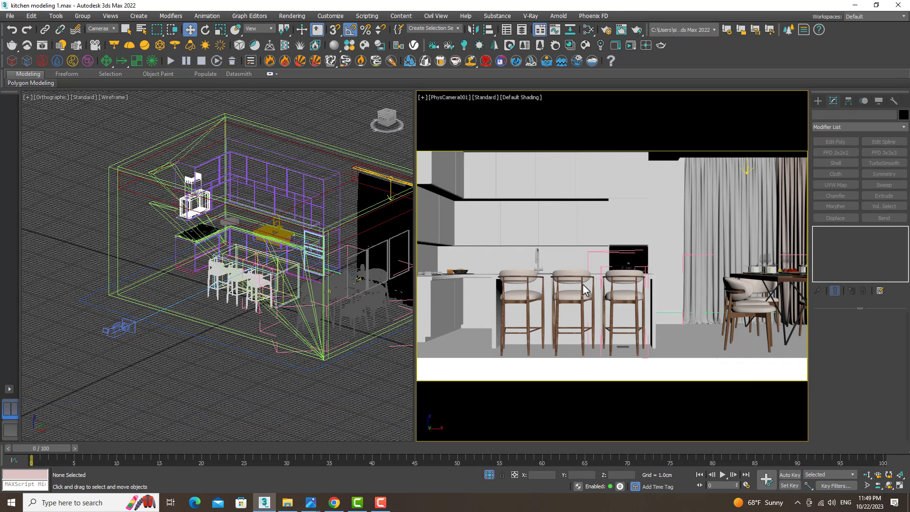
left_click(115, 331)
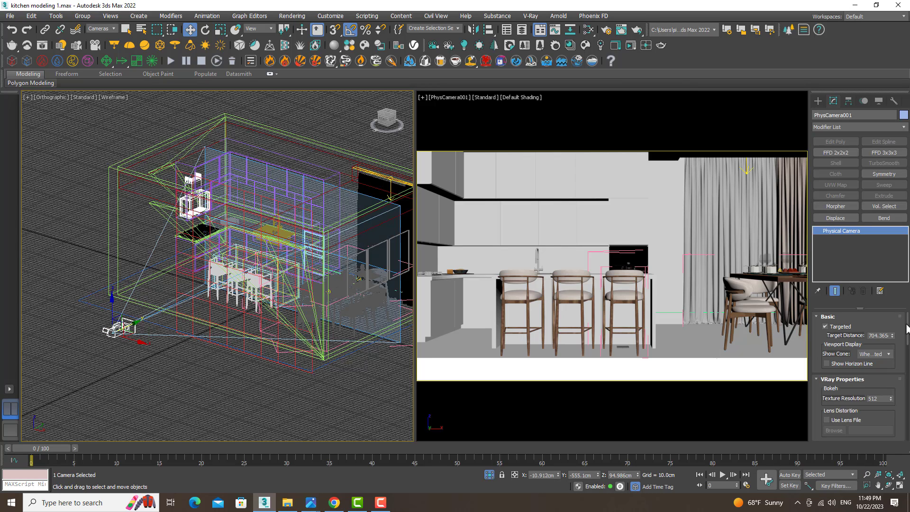
left_click_drag(906, 328, 905, 360)
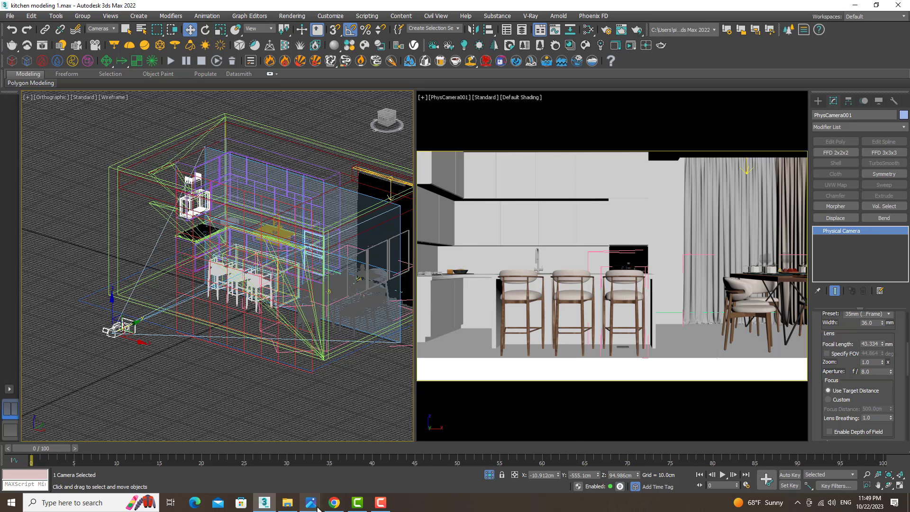
mouse_move(311, 503)
left_click(283, 463)
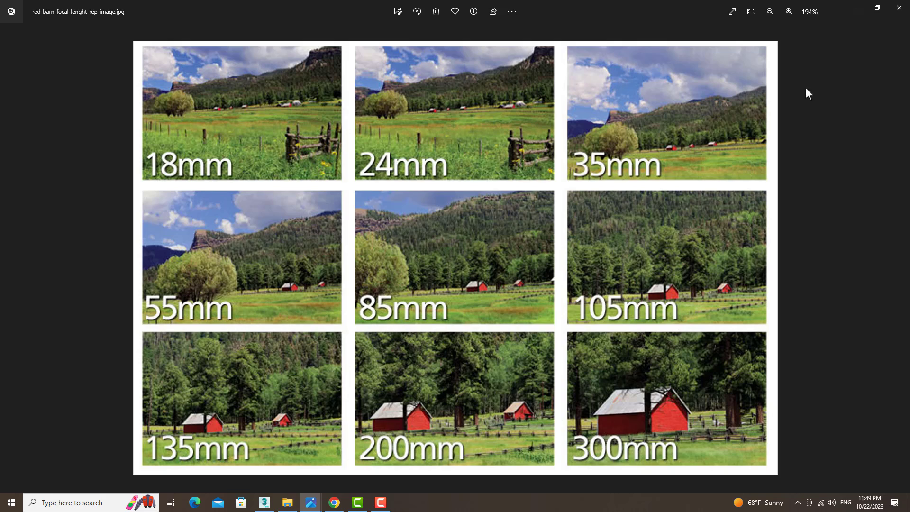
left_click(853, 9)
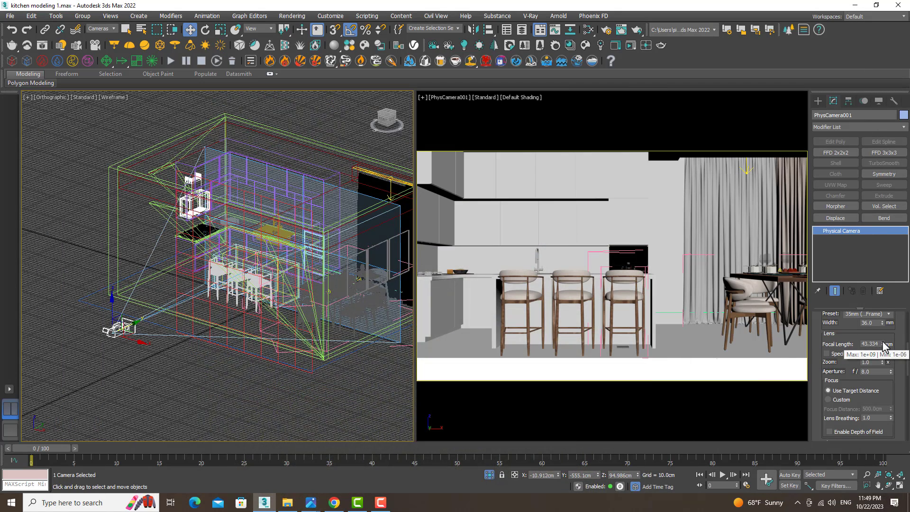
Step: Try focal lengths of 80, 300, 40 and 45 mm, settle on 50 mm, and pan the framing up
left_click_drag(884, 343, 878, 340)
type("50")
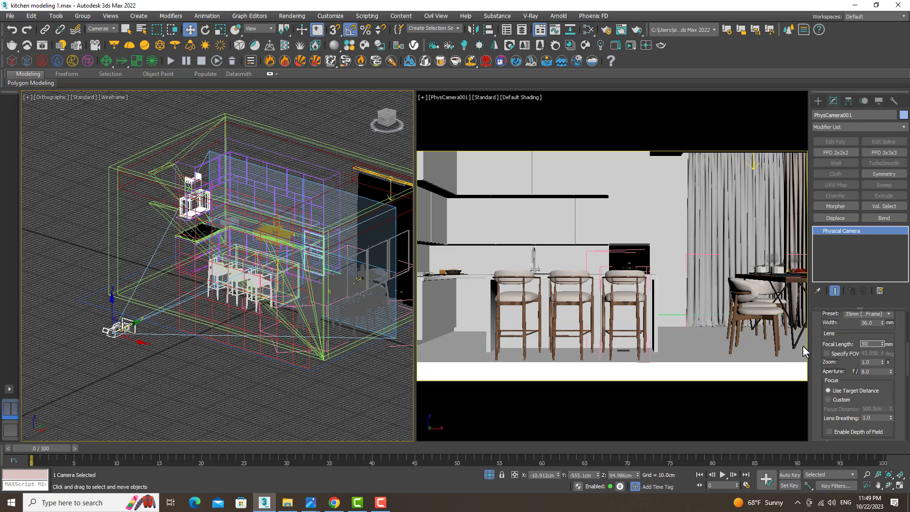
type("80")
key("Return")
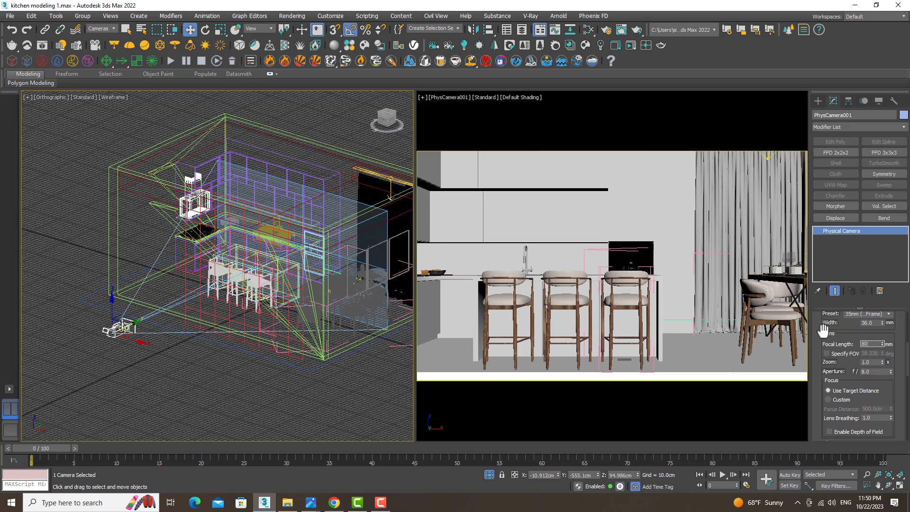
key("Return")
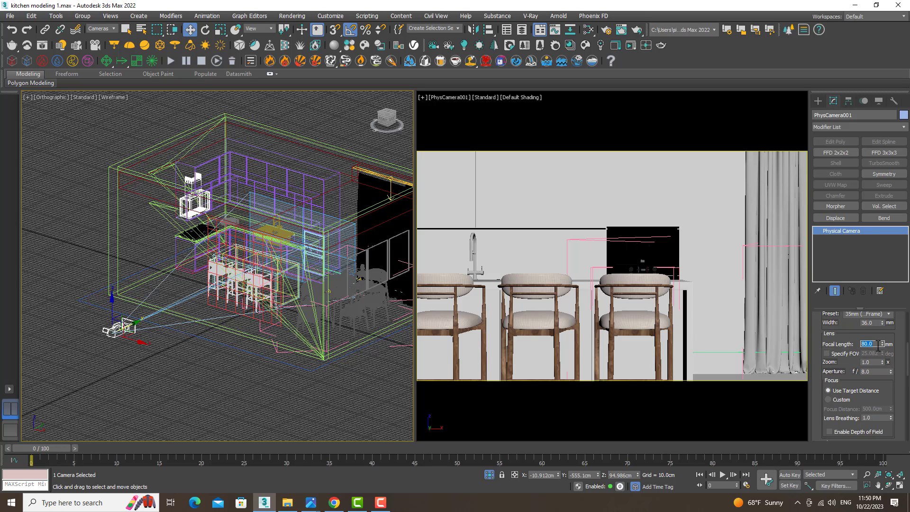
type("3")
key("Return")
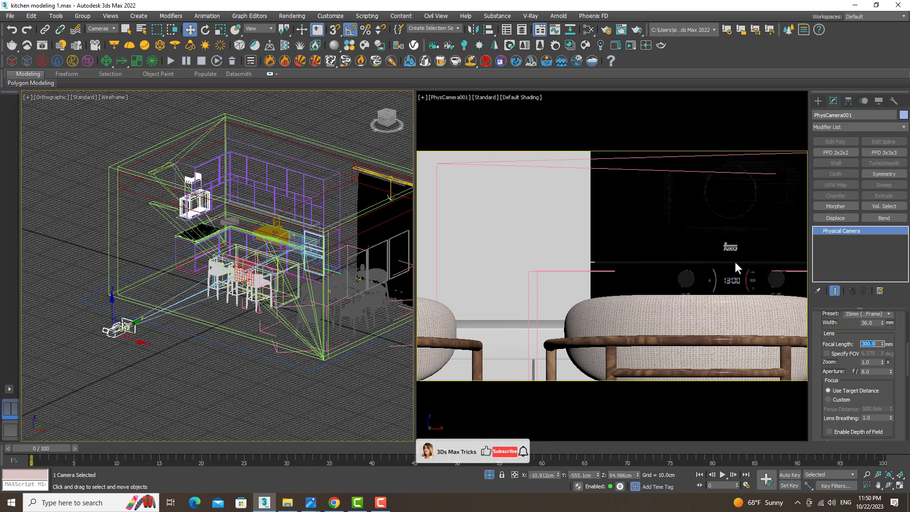
key("BackSpace")
type("40")
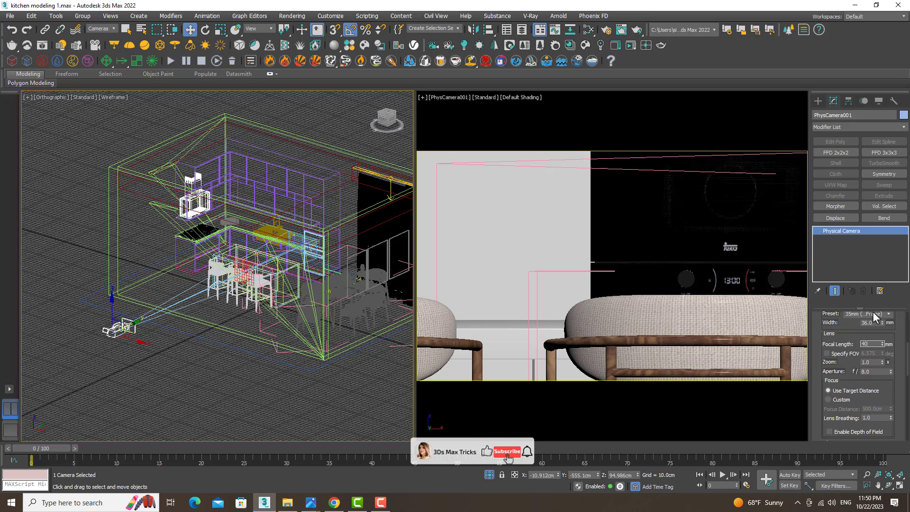
key("Return")
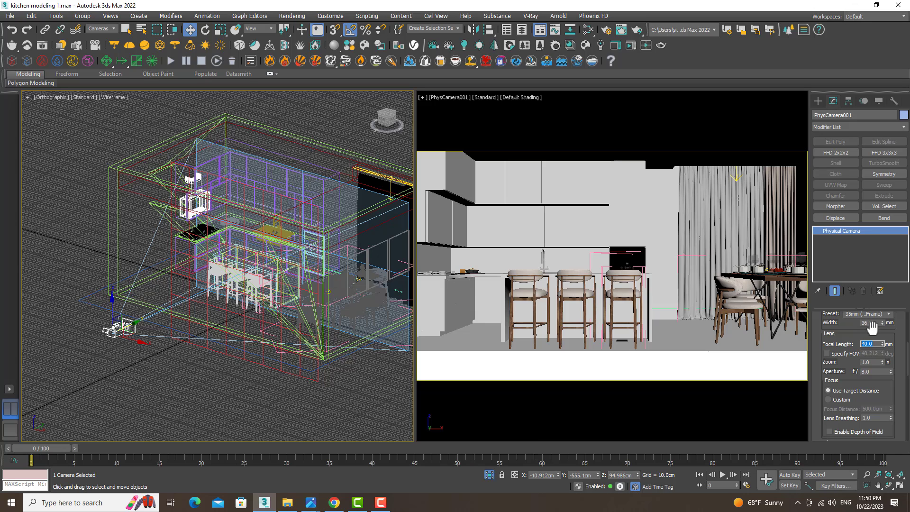
key("BackSpace")
key("Return")
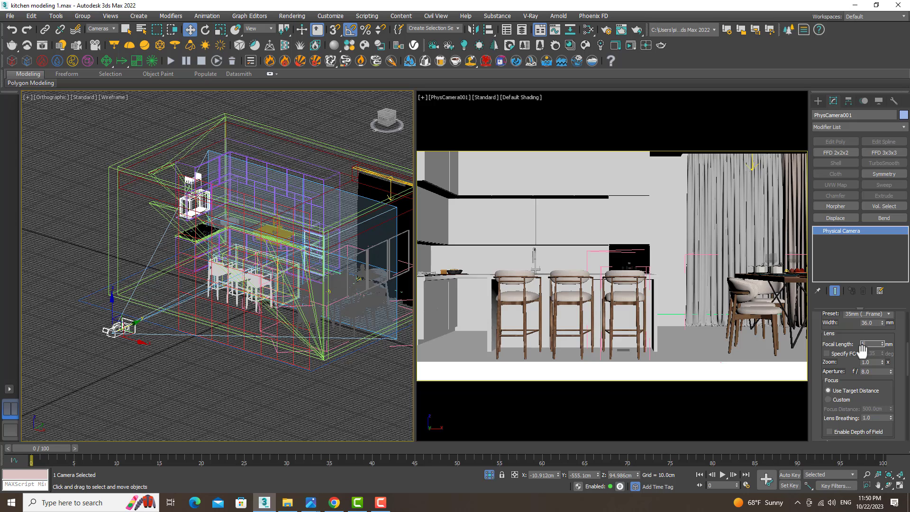
type("50")
key("Return")
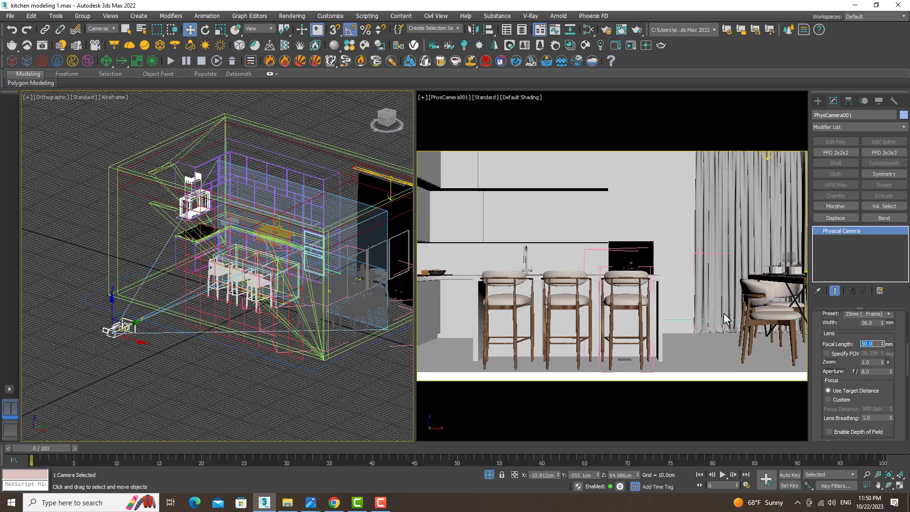
middle_click_drag(725, 305, 723, 313)
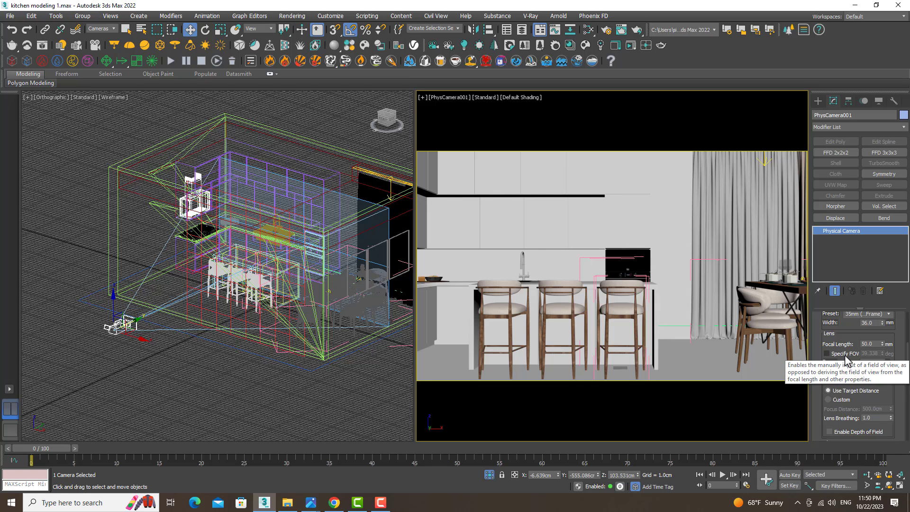
Step: Enable Specify FOV and set the camera's field of view to 37.338 degrees
left_click(827, 353)
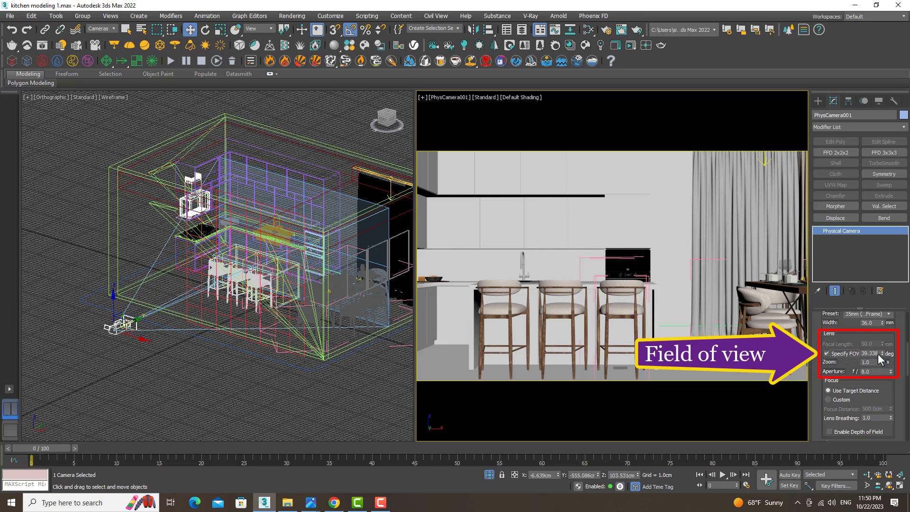
mouse_move(883, 357)
left_mouse_down()
mouse_move(879, 340)
mouse_move(878, 353)
left_mouse_up()
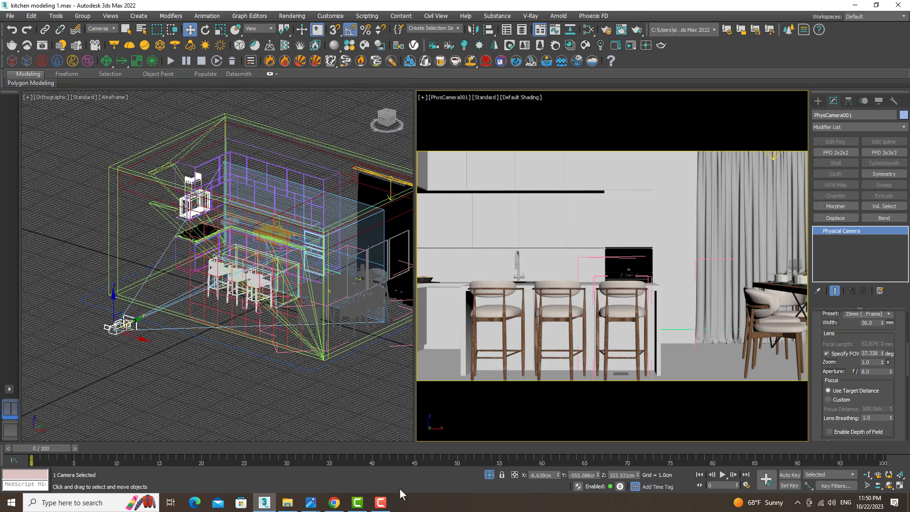
mouse_move(310, 502)
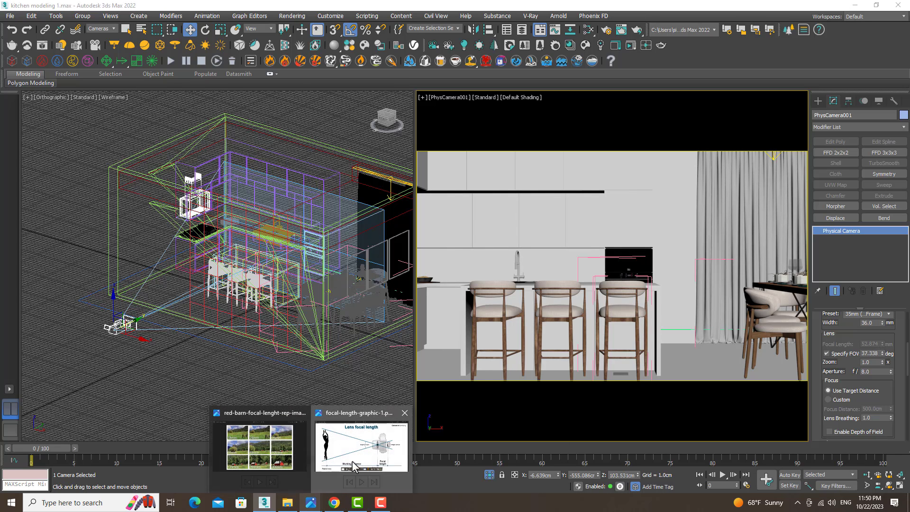
left_click(352, 460)
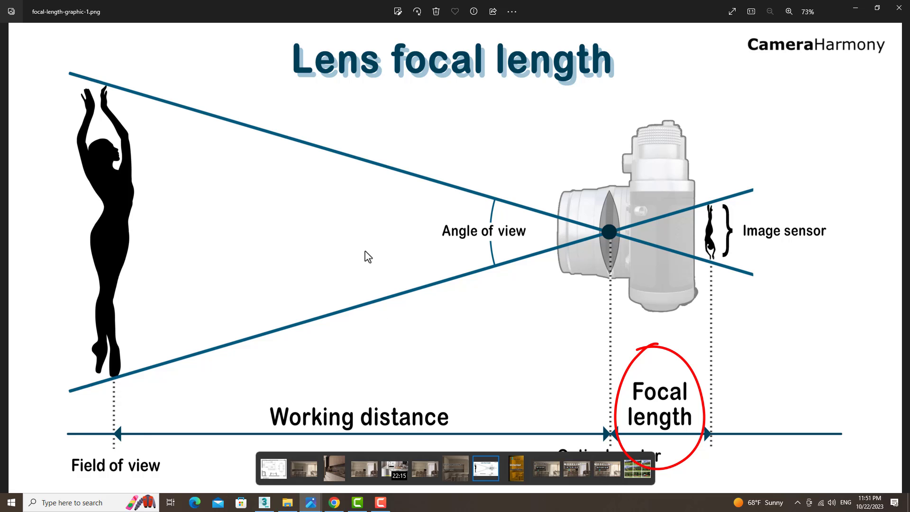
left_click(855, 8)
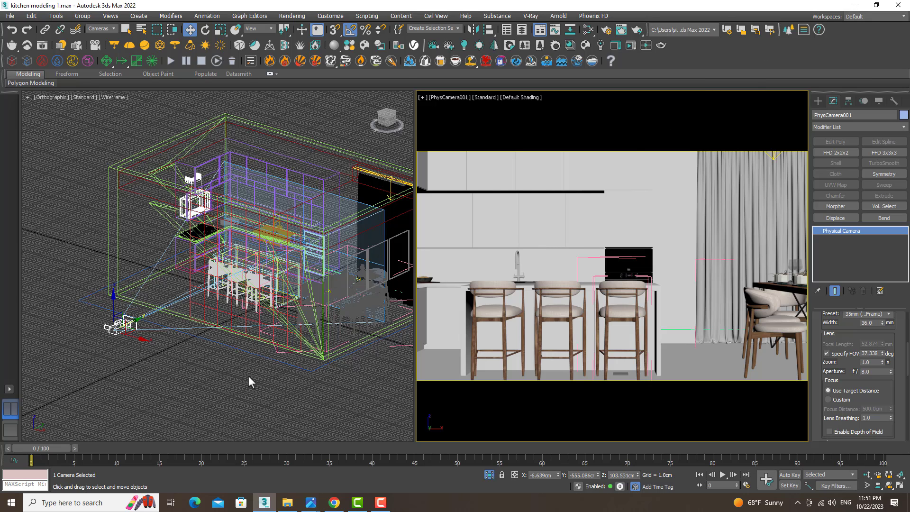
Step: Turn on Auto Vertical Tilt Correction and set the shutter type to 1/seconds for 1/50 s
left_click_drag(908, 359, 898, 419)
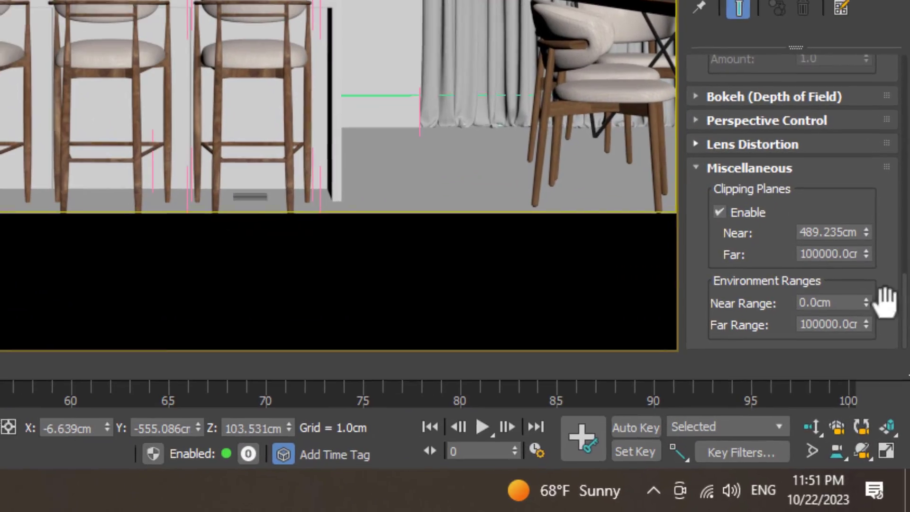
left_click(696, 118)
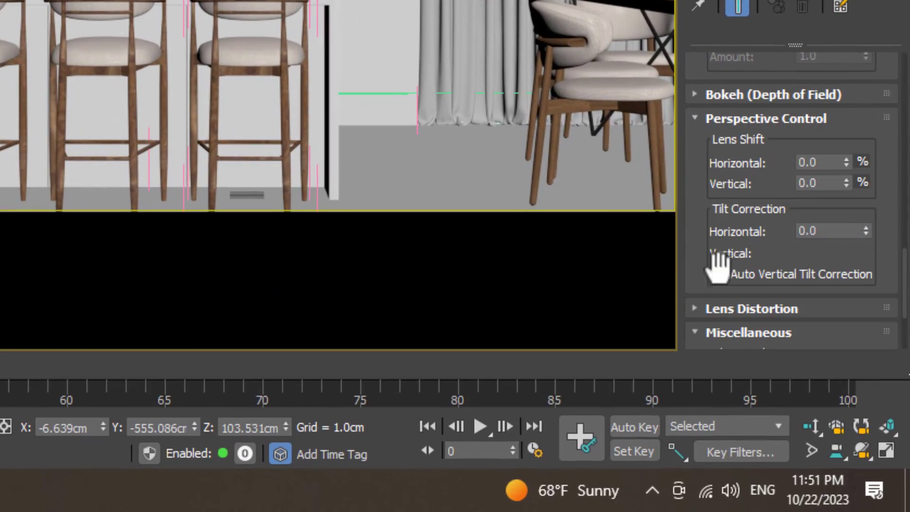
left_click(718, 274)
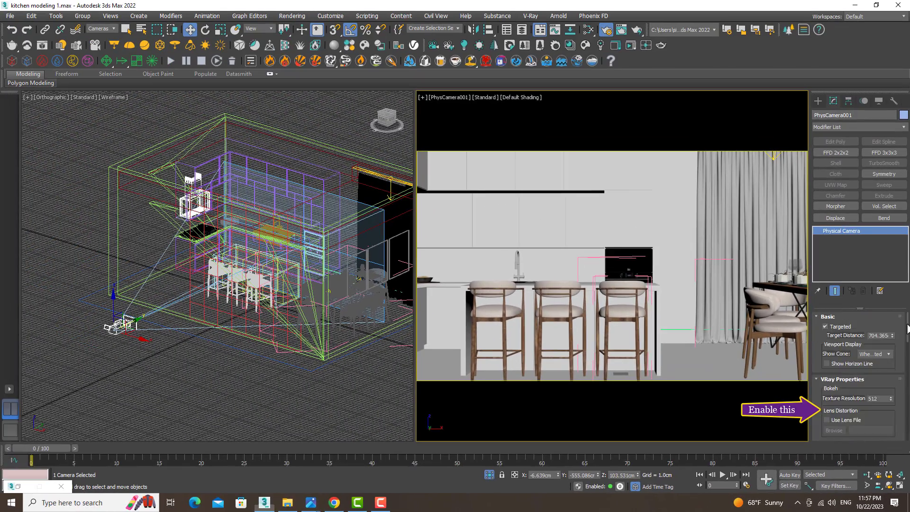
scroll(908, 327, "down", 5)
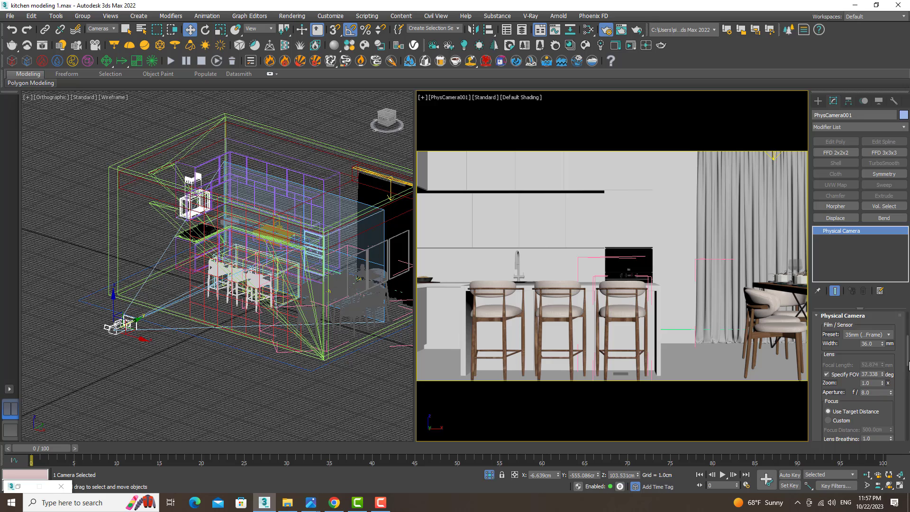
left_click_drag(907, 350, 908, 370)
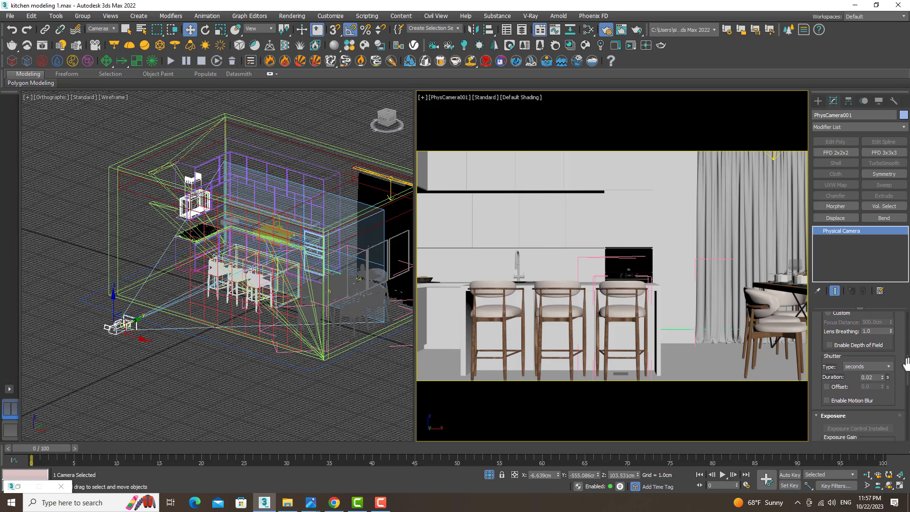
left_click(864, 366)
left_click(864, 375)
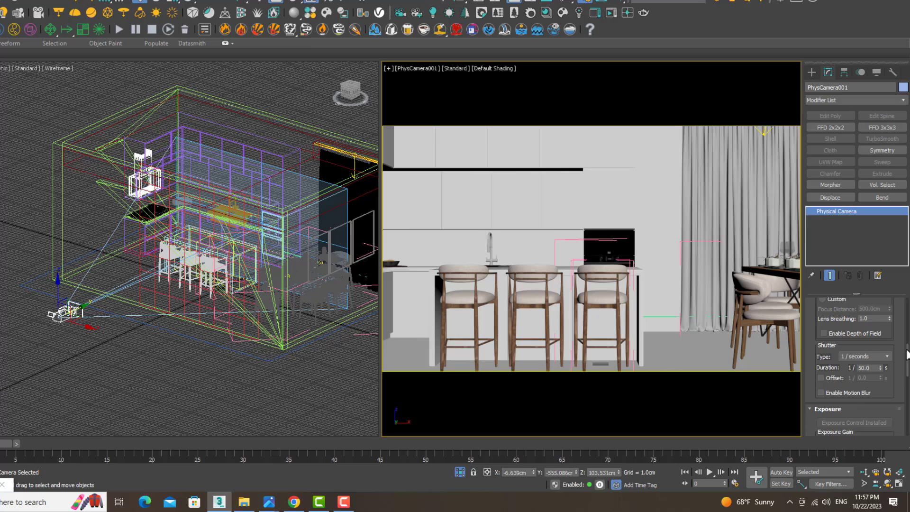
Step: Switch the camera exposure to Manual with an ISO of 100
scroll(907, 353, "down", 3)
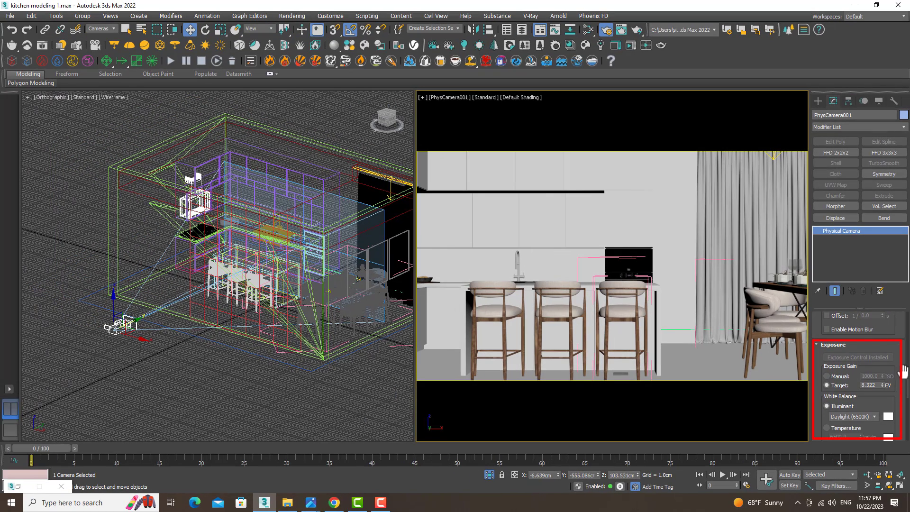
left_click(827, 376)
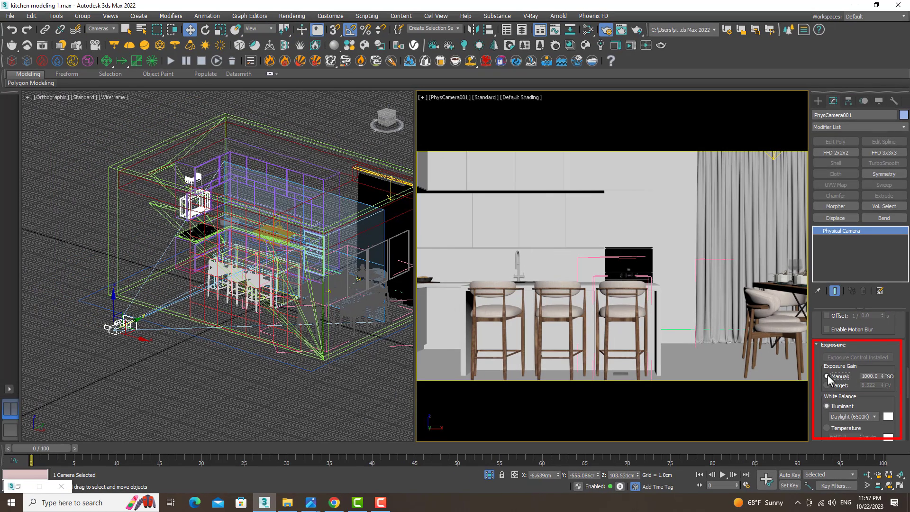
double_click(868, 376)
key("BackSpace")
type("00")
key("Return")
Step: Set the V-Ray progressive sampler noise threshold to 0.1 in Render Setup
left_click(608, 32)
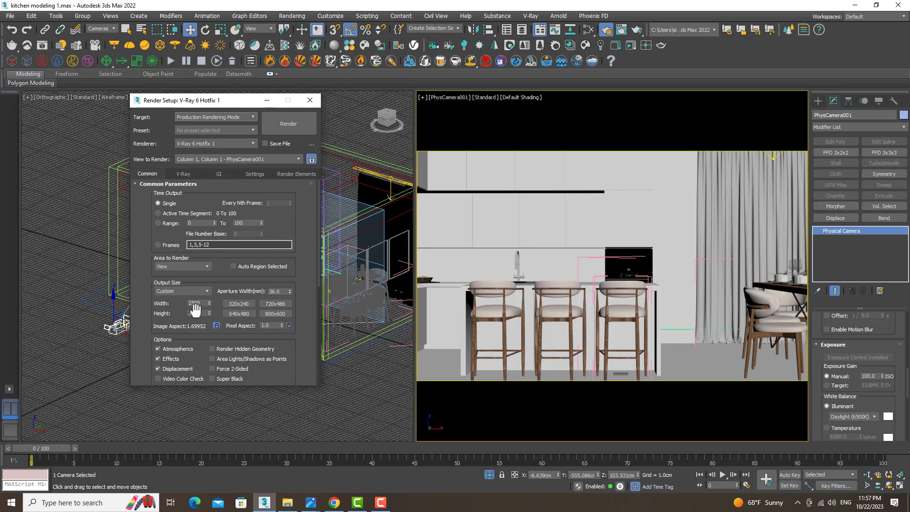
left_click(187, 174)
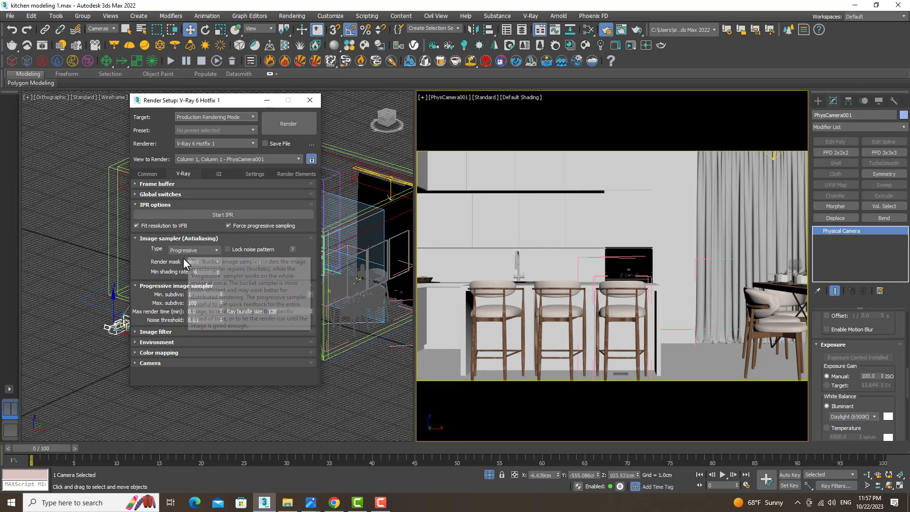
left_click(197, 321)
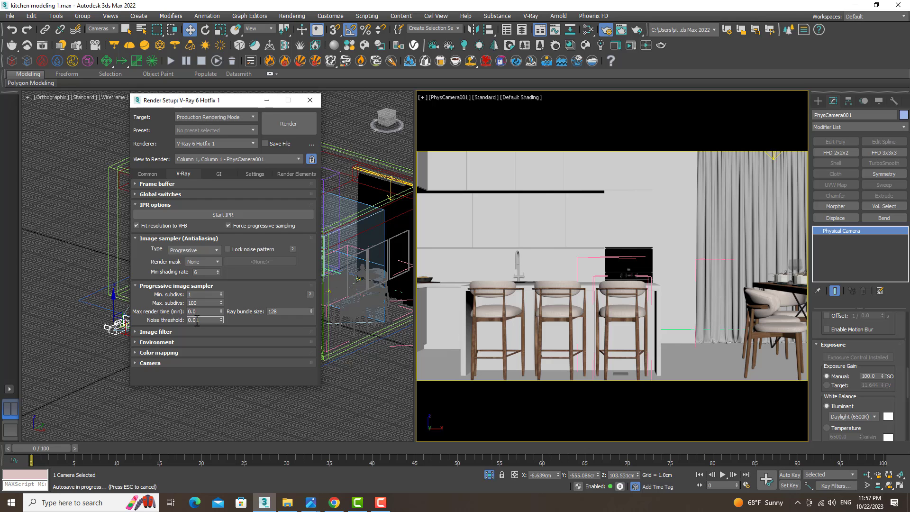
key("BackSpace")
type("1")
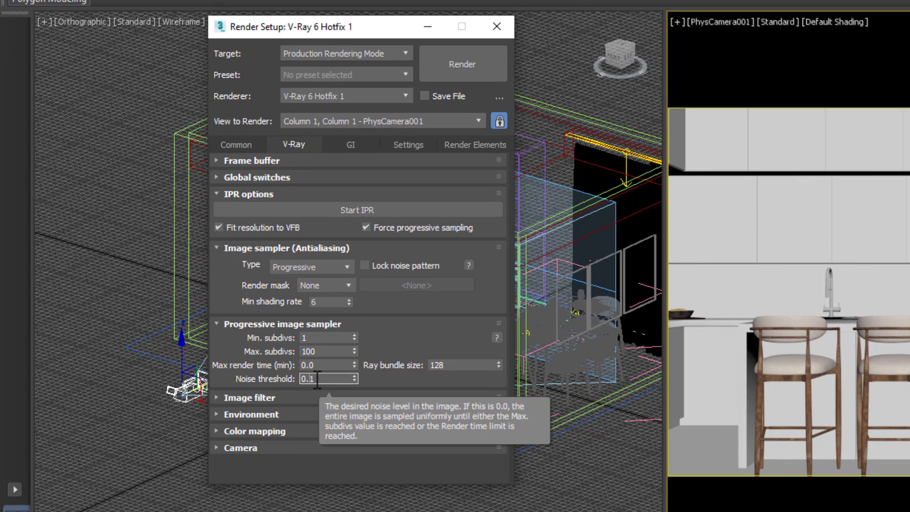
Step: Expand the Image filter and Color mapping rollouts
left_click(323, 397)
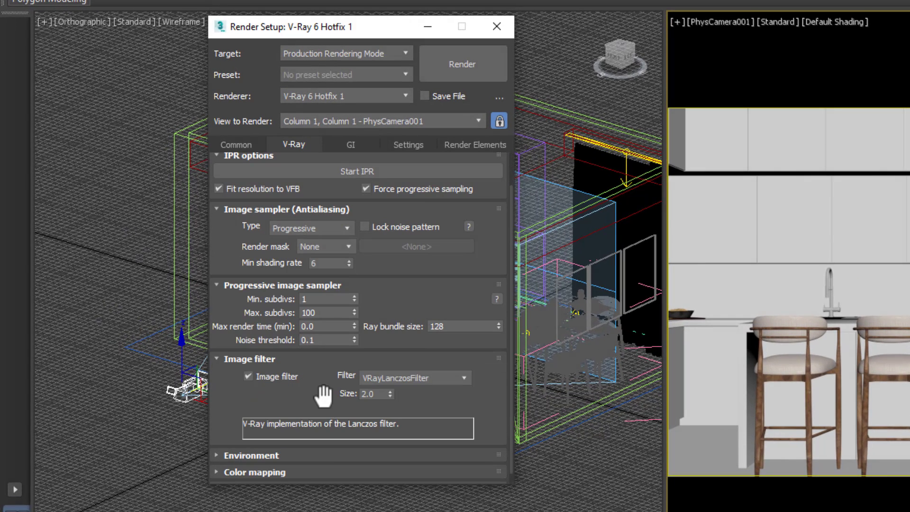
left_click(271, 464)
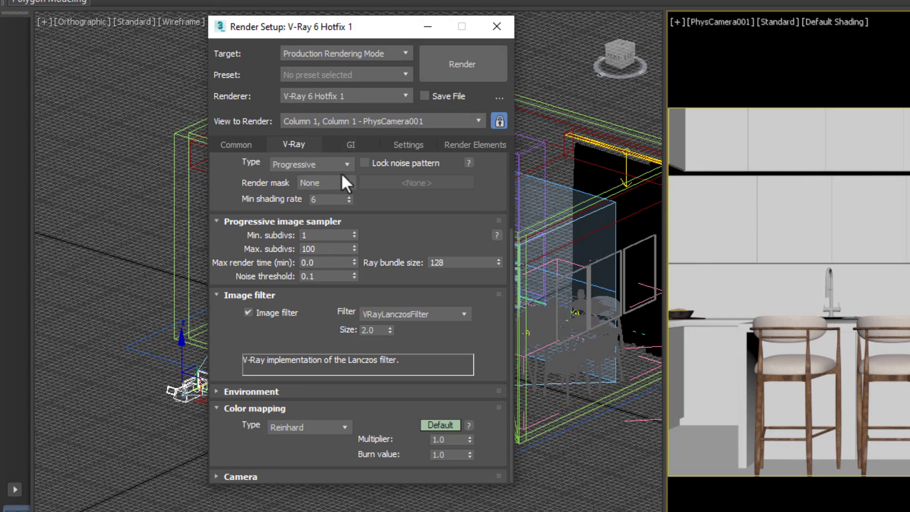
left_click(351, 146)
Step: Use Irradiance map as primary GI with ambient occlusion on and the Very low preset
left_click(372, 199)
left_click(363, 207)
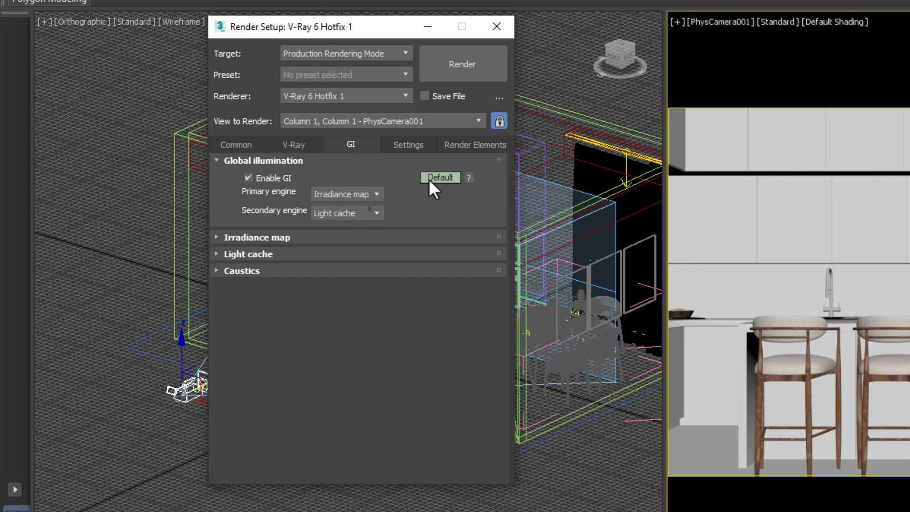
left_click(432, 179)
left_click(364, 274)
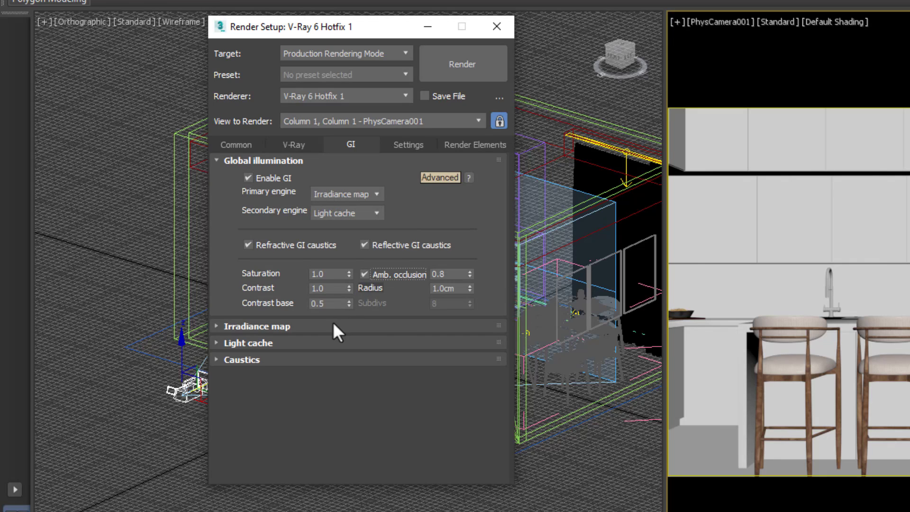
left_click(333, 326)
left_click(353, 280)
left_click(345, 303)
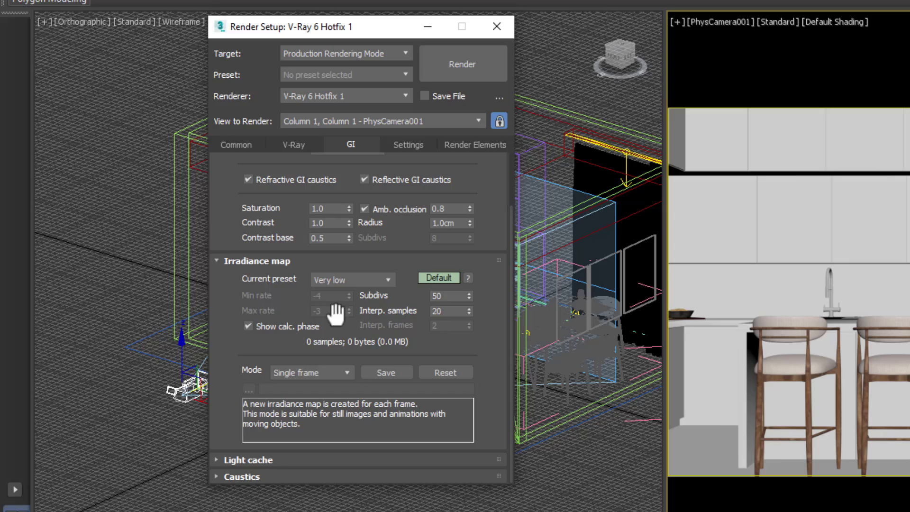
Step: Expand the light cache settings, then abort the test render and close the frame buffer
left_click(276, 457)
left_click(327, 365)
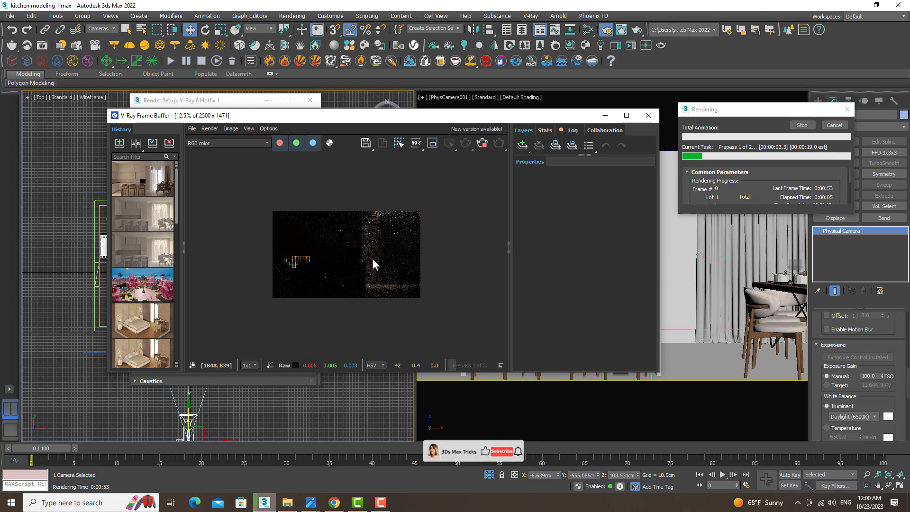
scroll(371, 257, "up", 1)
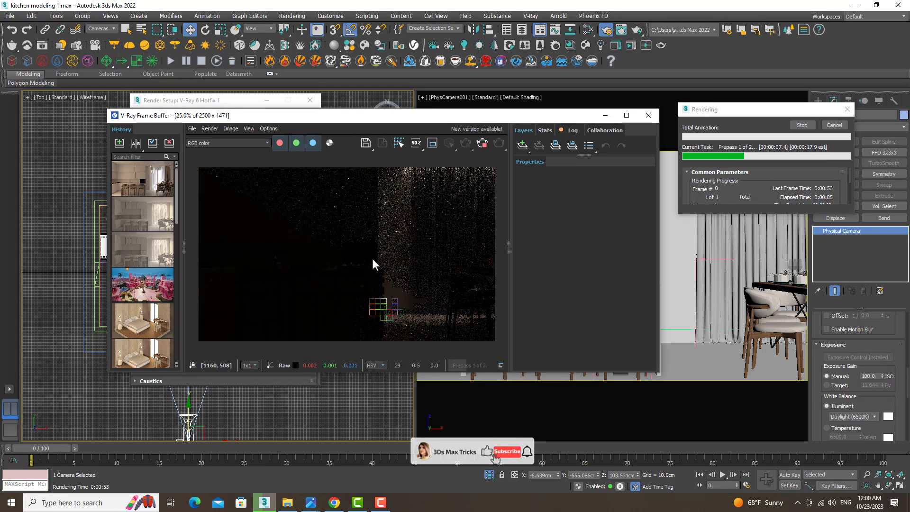
left_click(480, 146)
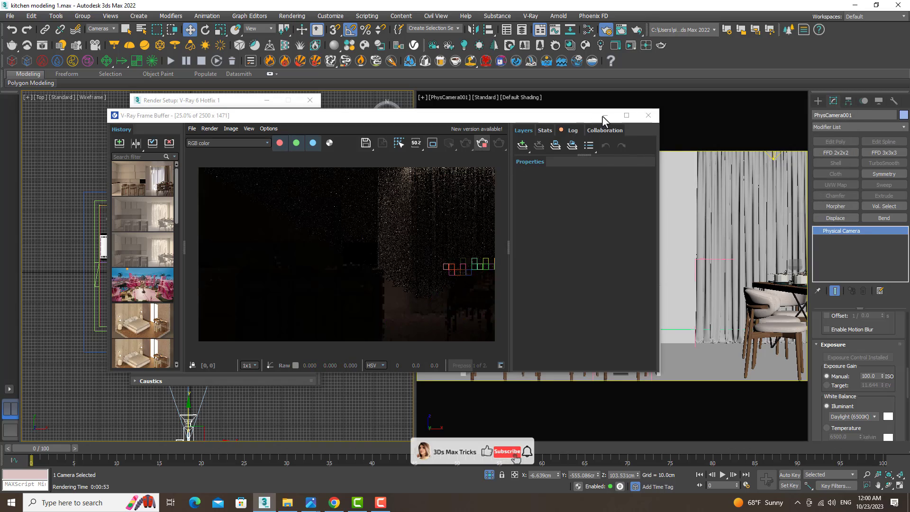
left_click(604, 115)
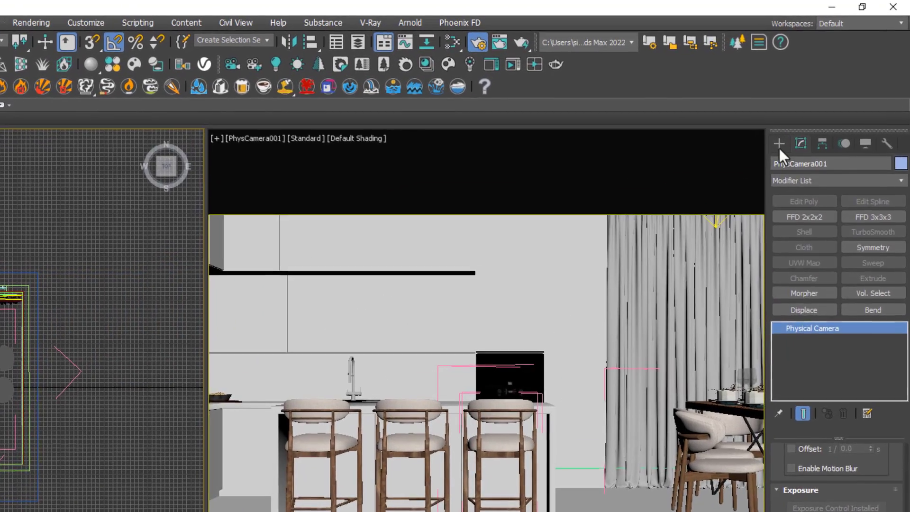
Step: Create a VRaySun in the Top view from the upper right, targeting the kitchen
left_click(778, 144)
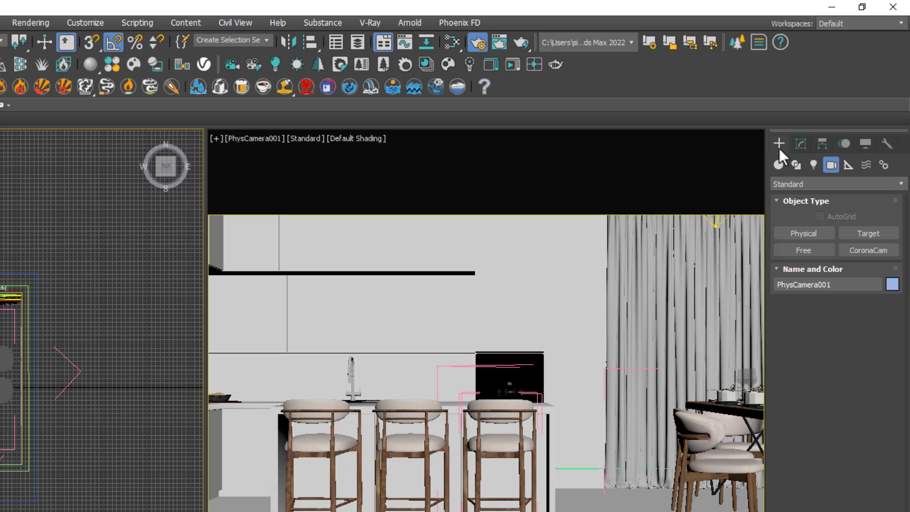
left_click(815, 164)
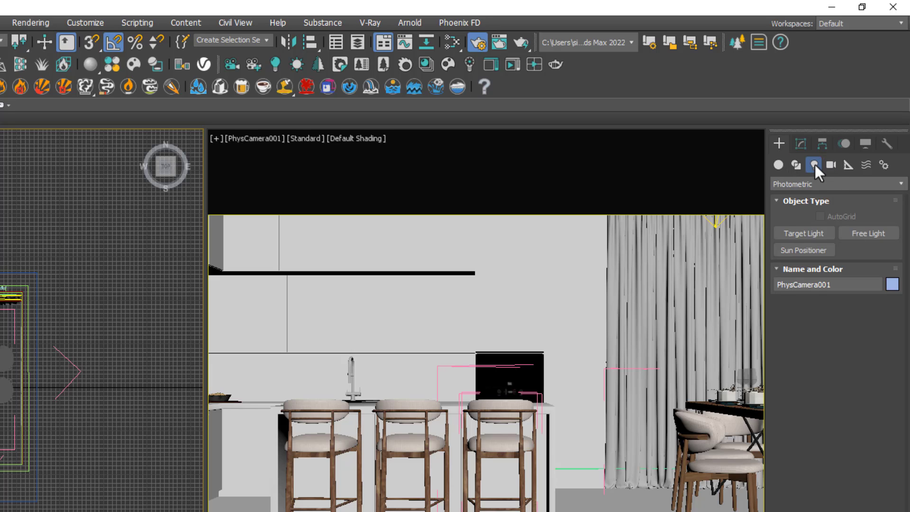
left_click(815, 183)
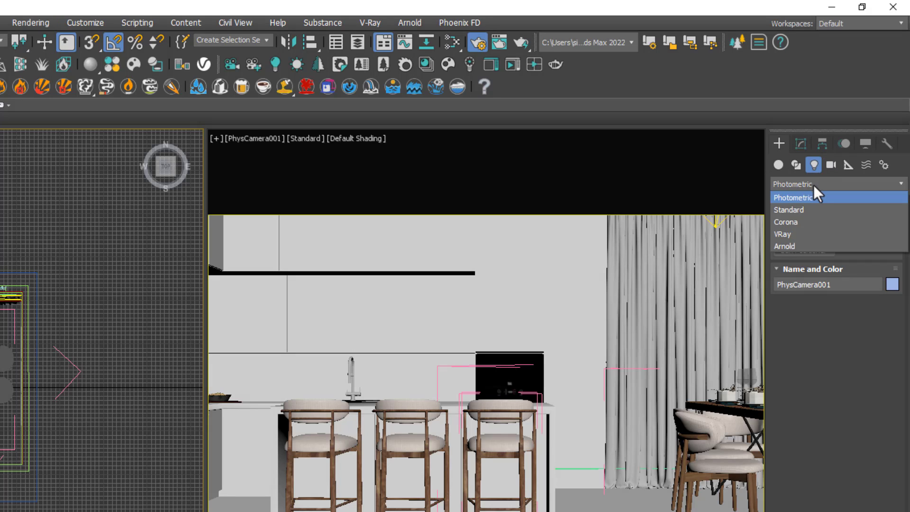
left_click(795, 233)
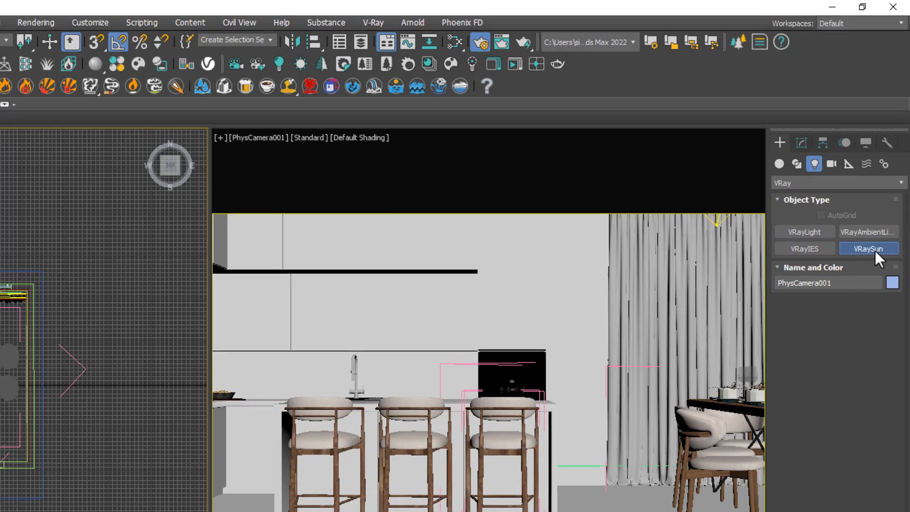
left_click(875, 252)
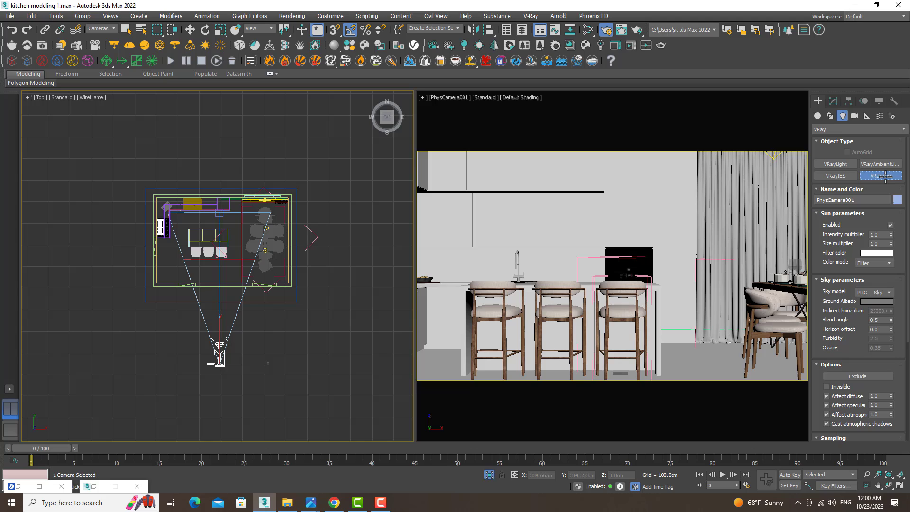
middle_click_drag(242, 138, 206, 179)
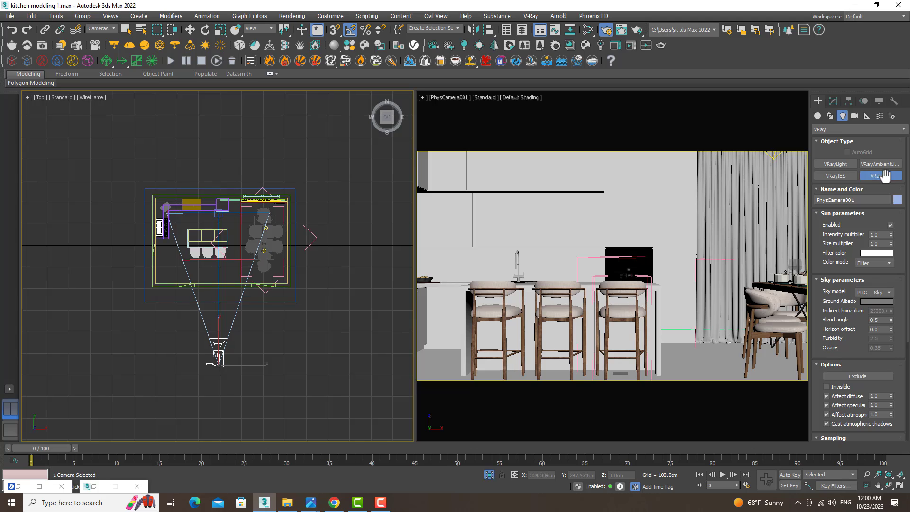
left_click_drag(358, 146, 243, 247)
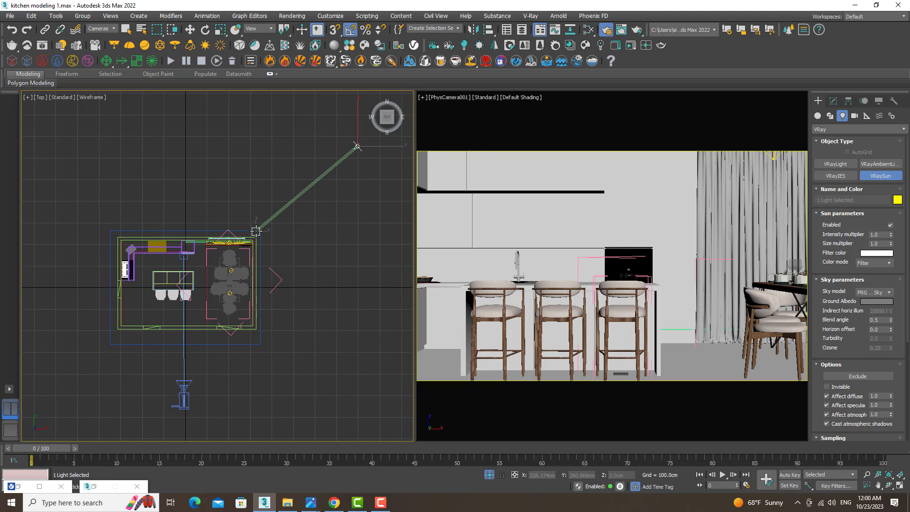
left_click_drag(243, 247, 257, 234)
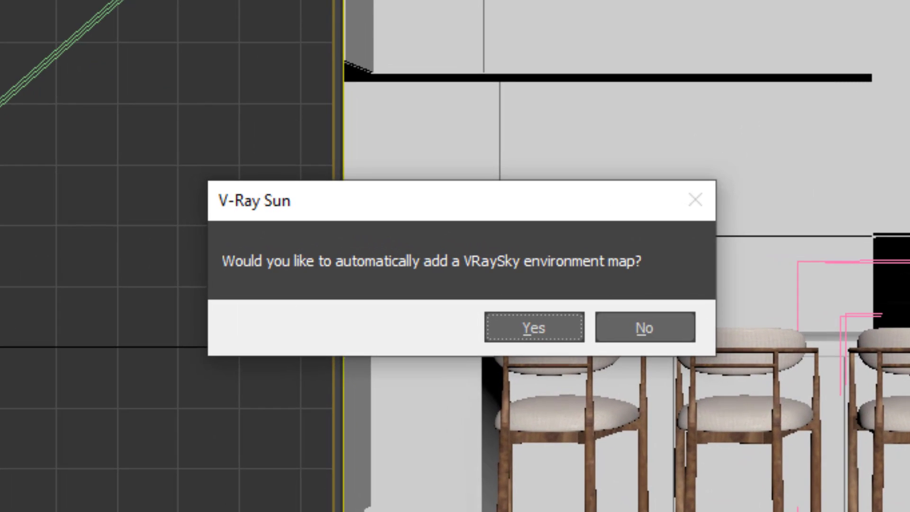
Step: Accept the automatic VRaySky map, raise VRaySun001 high in the Left view, and start a test render
left_click(542, 332)
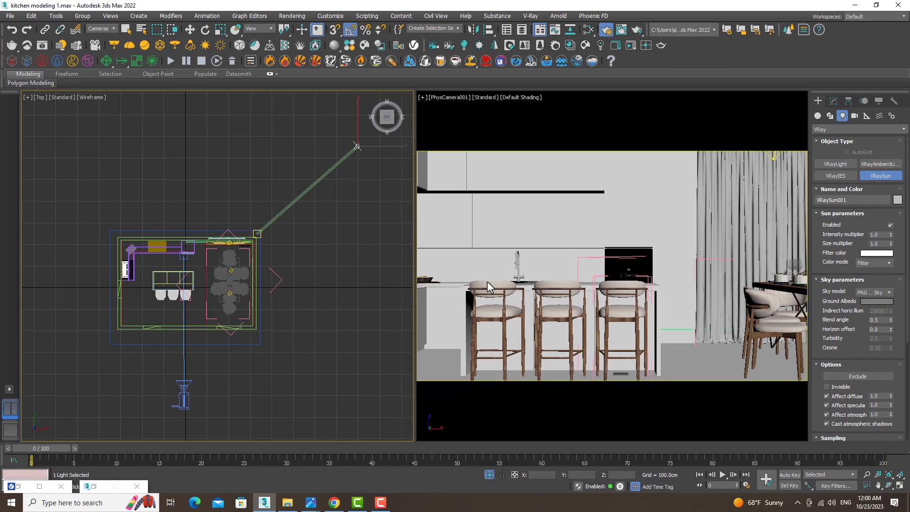
key("l")
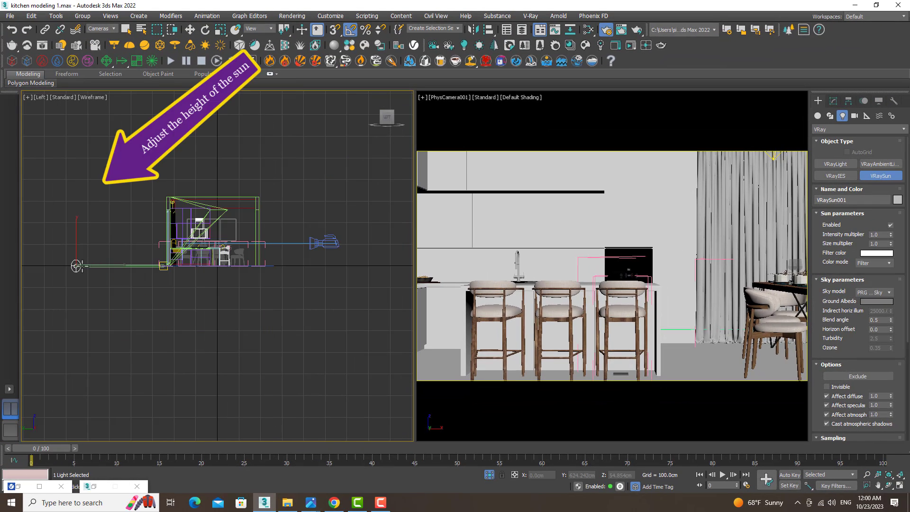
key("w")
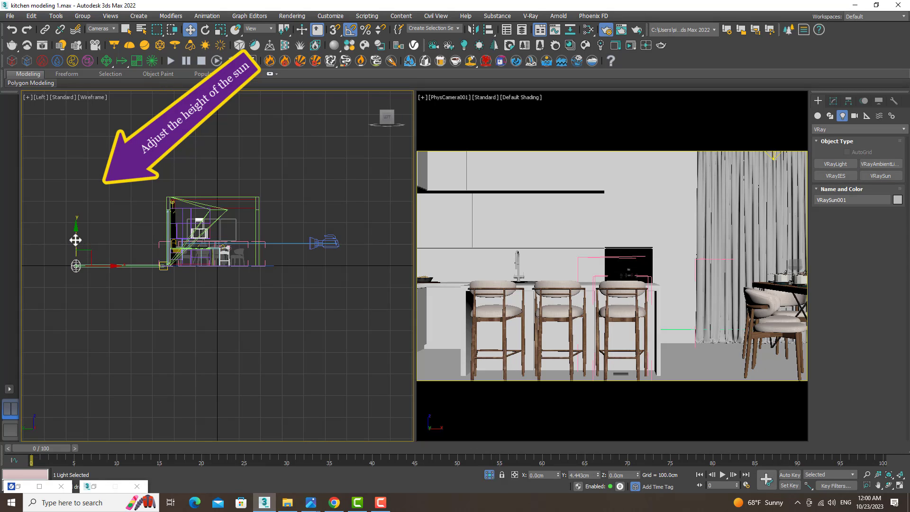
left_click_drag(76, 240, 37, 106)
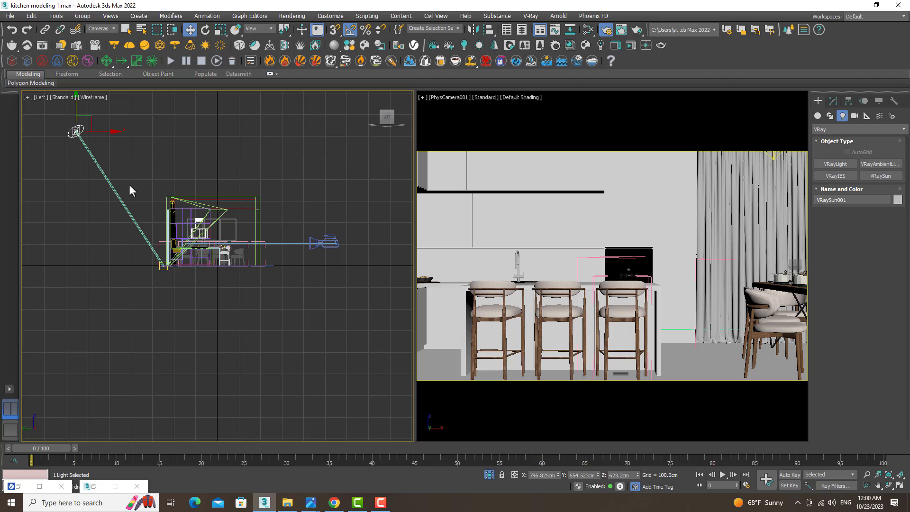
key("t")
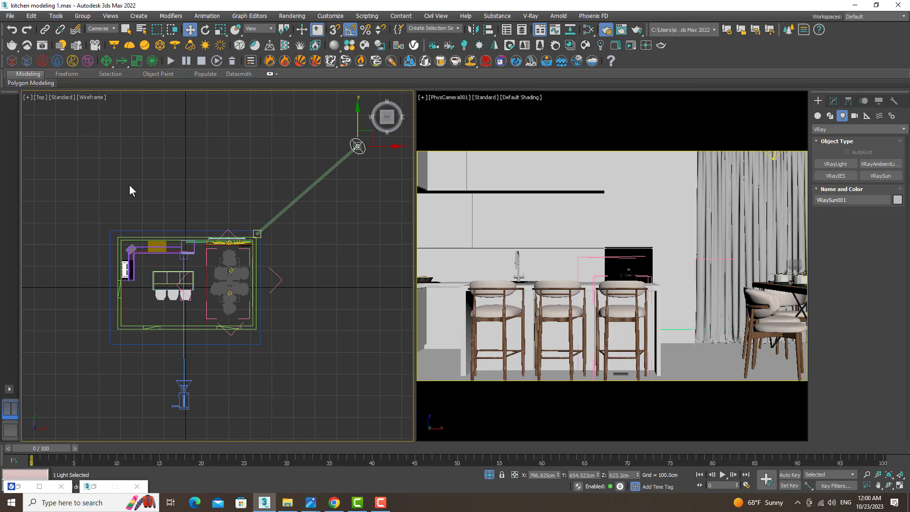
key("shift+q")
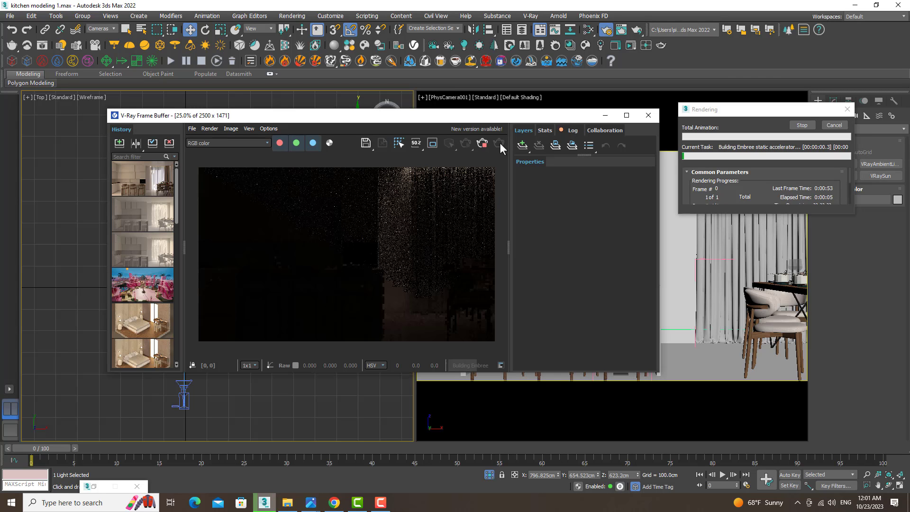
Step: Zoom around the running test render, then stop it and minimize the V-Ray Frame Buffer
scroll(379, 256, "down", 1)
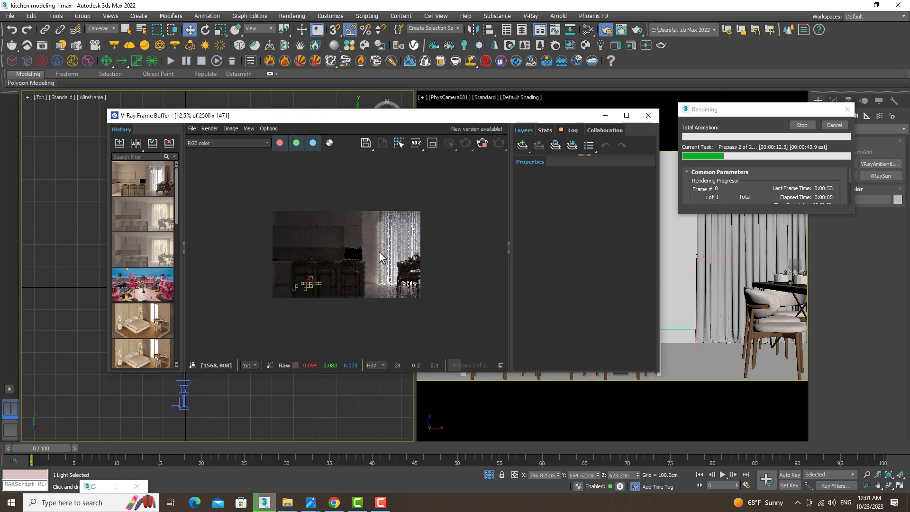
scroll(379, 285, "up", 1)
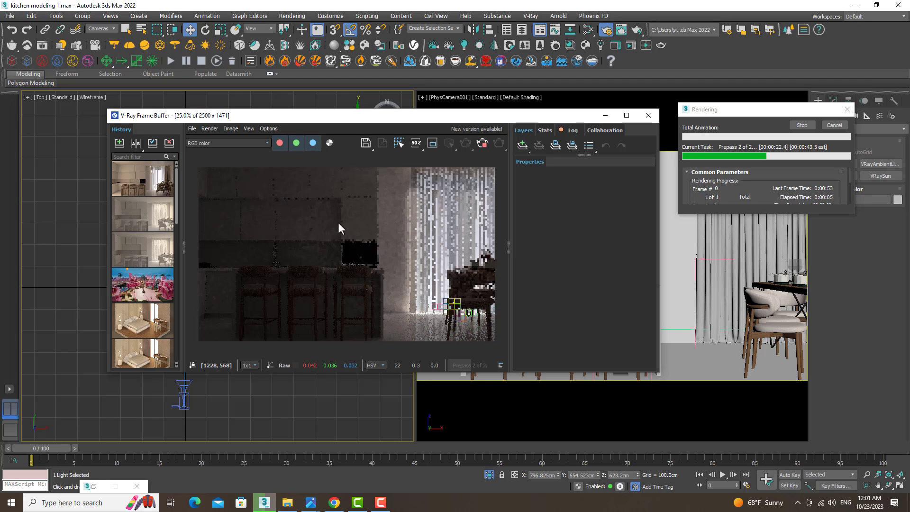
scroll(338, 223, "down", 1)
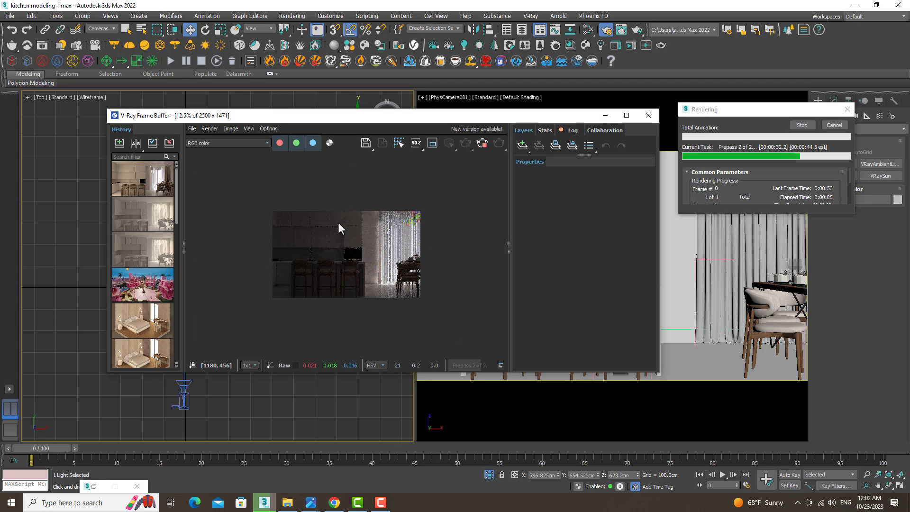
scroll(380, 225, "up", 1)
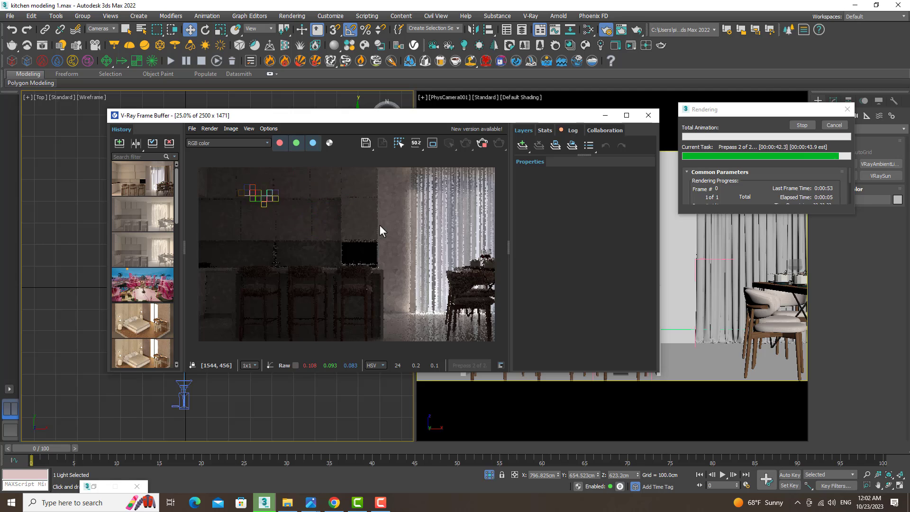
scroll(347, 247, "down", 1)
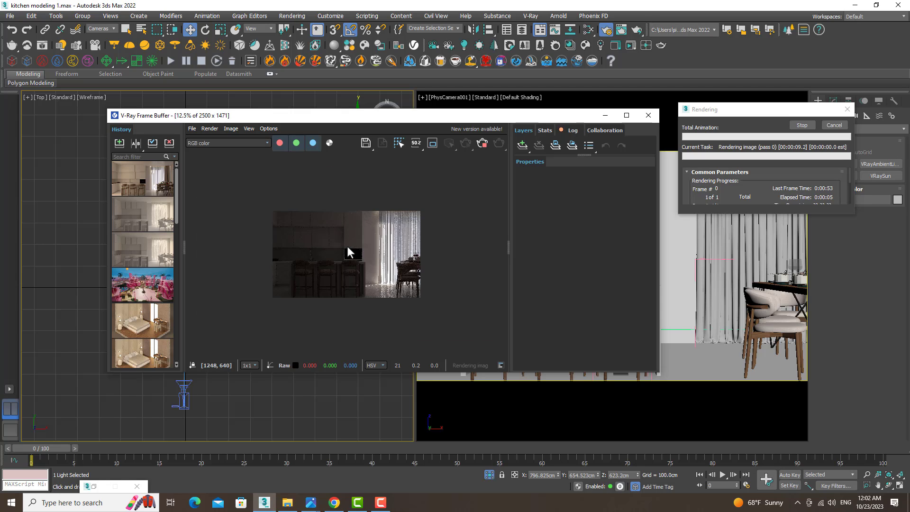
scroll(347, 246, "up", 1)
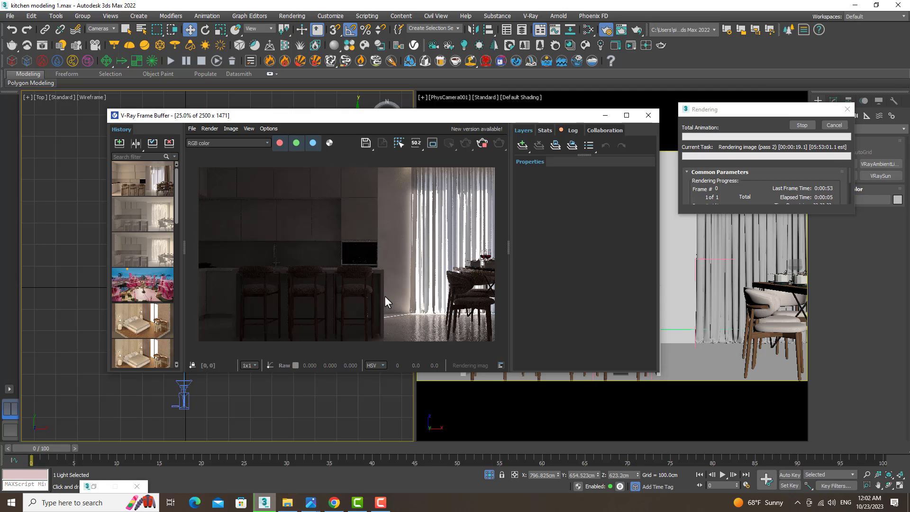
left_click(802, 125)
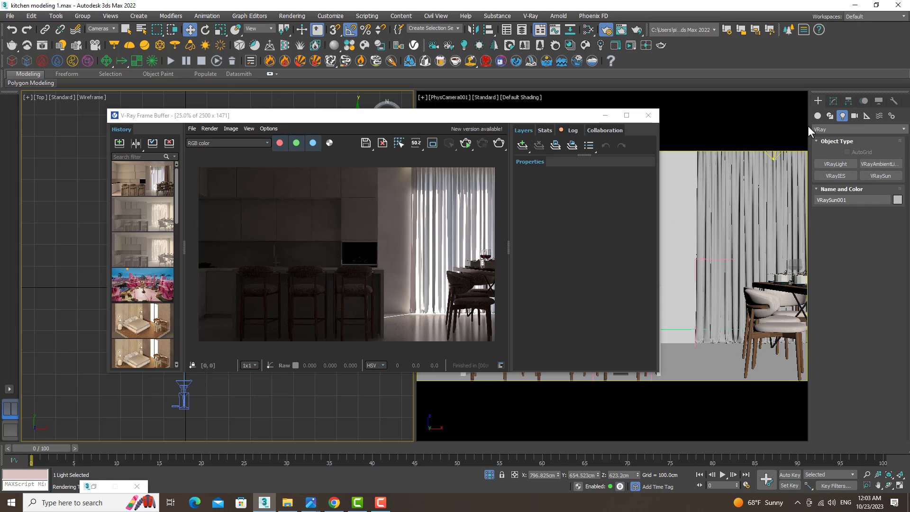
left_click(605, 115)
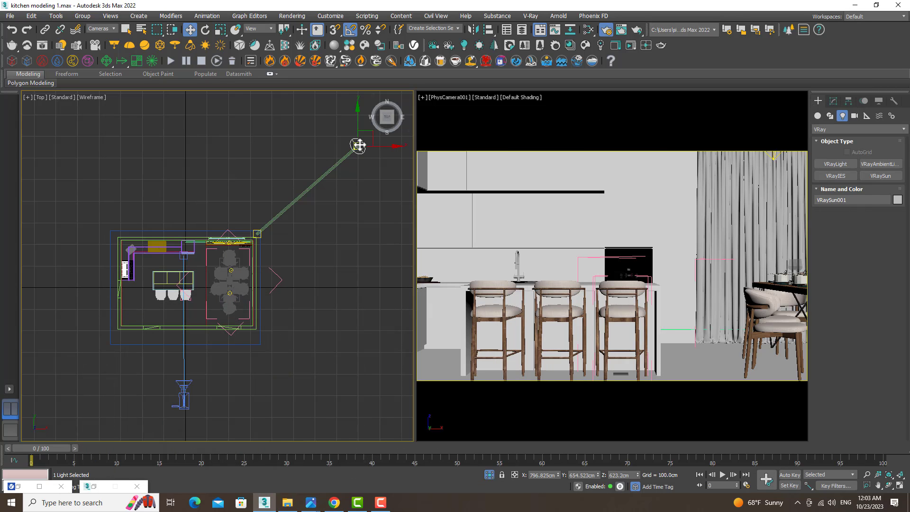
Step: Set VRaySun001's intensity multiplier to 2 in the Modify panel and re-render the kitchen
left_click(834, 101)
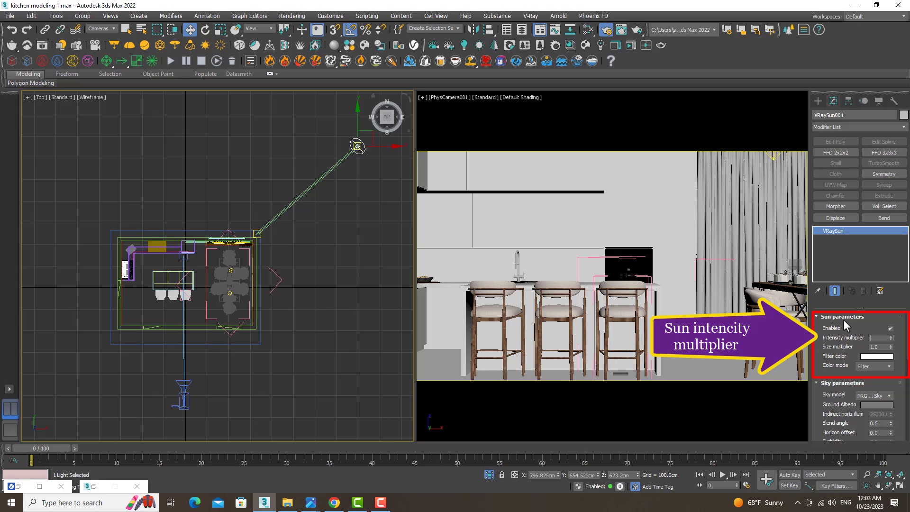
type("2")
key("Return")
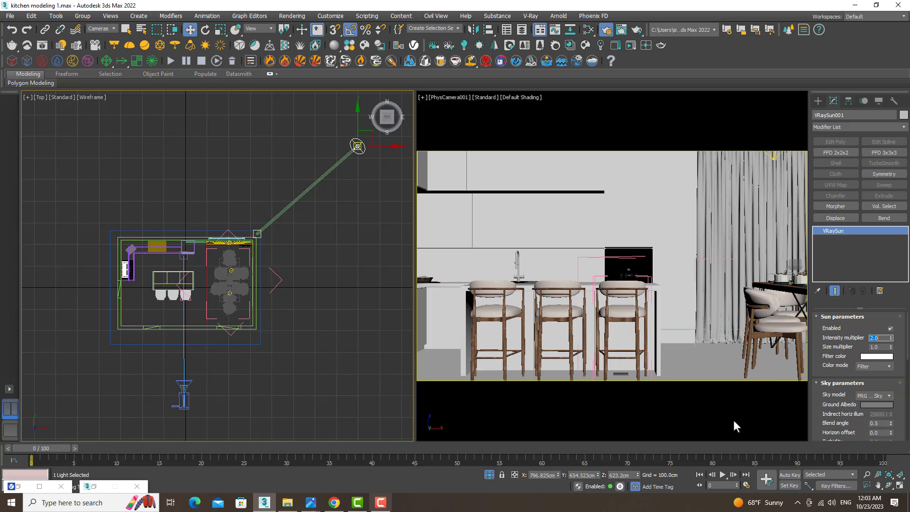
left_click(498, 145)
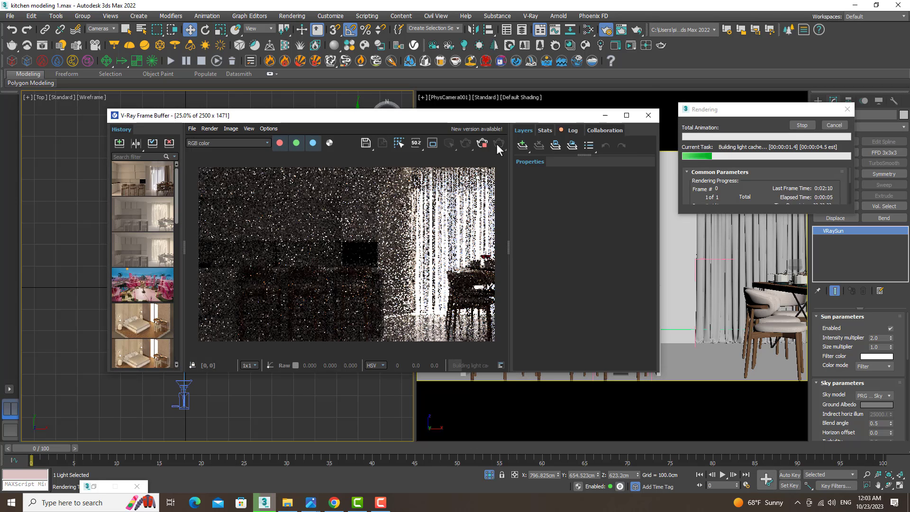
Step: Render the kitchen with sun intensity 10.0, then restore 2.0 and minimize the frame buffer
scroll(452, 195, "down", 1)
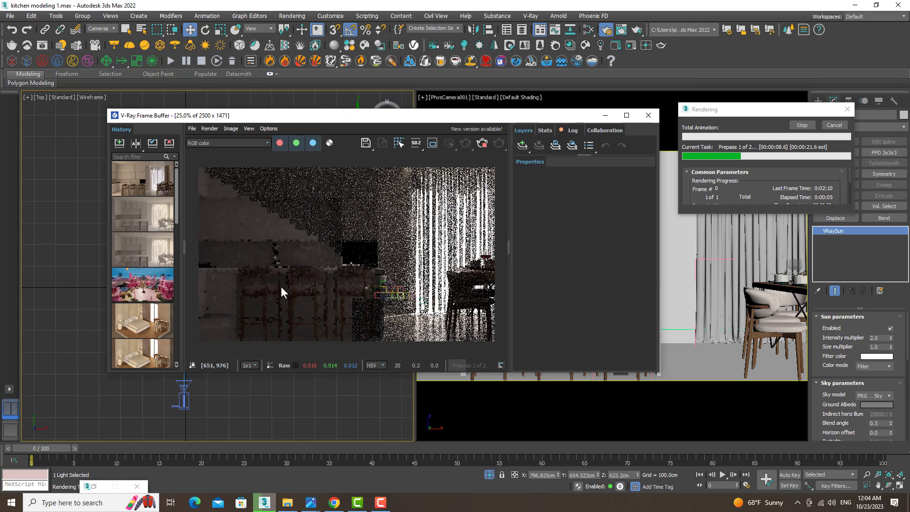
scroll(368, 293, "up", 1)
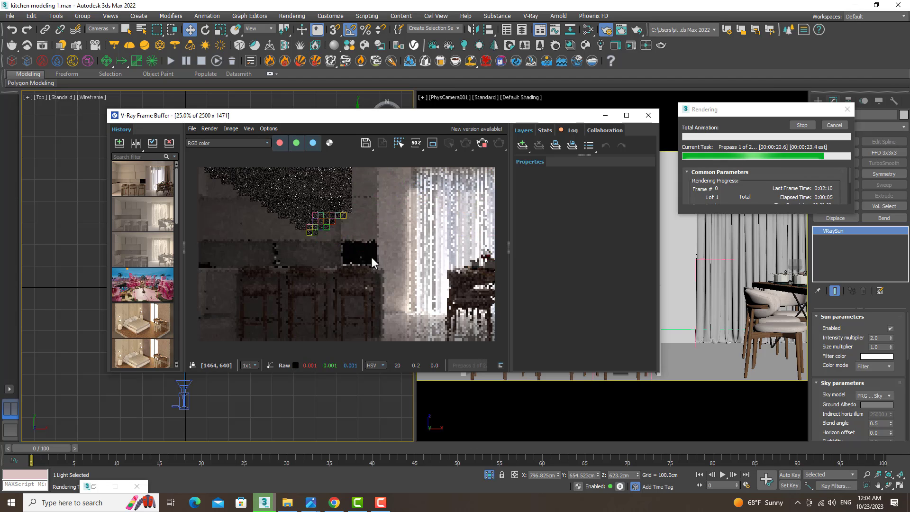
scroll(372, 257, "down", 1)
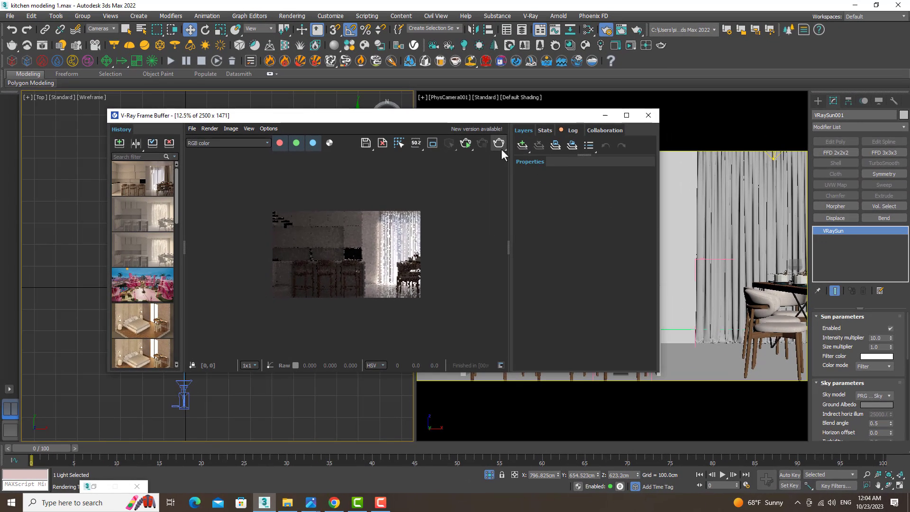
left_click(502, 148)
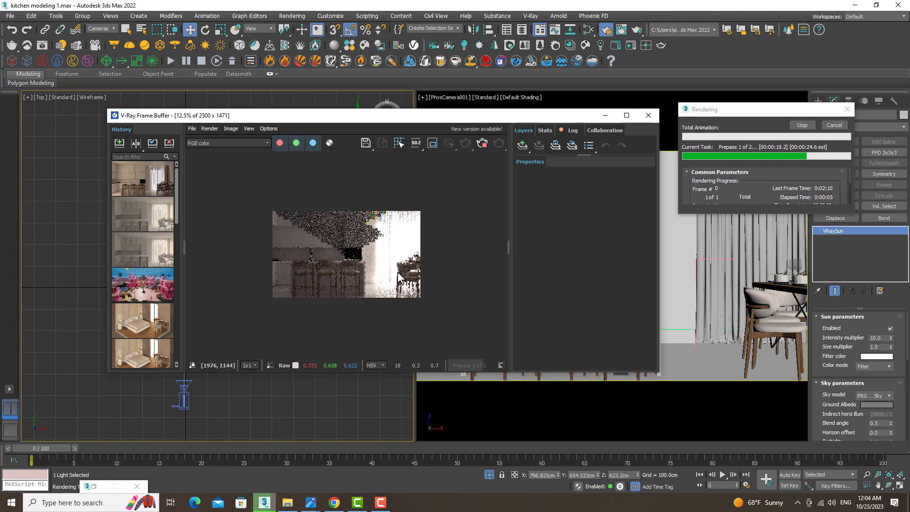
scroll(438, 263, "up", 1)
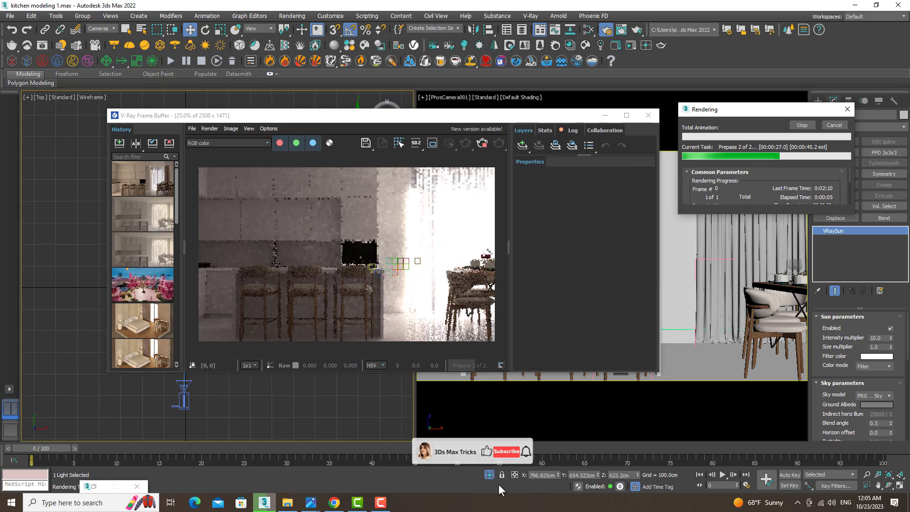
left_click(814, 136)
type("30")
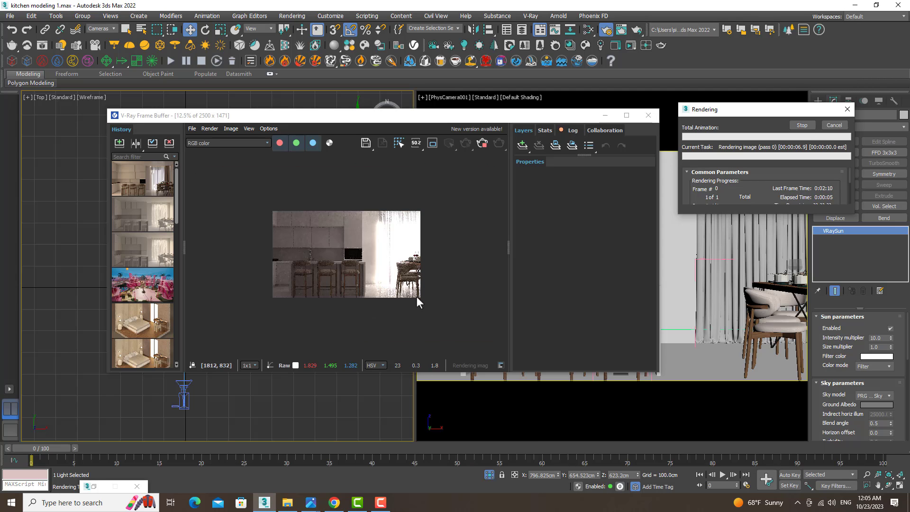
left_click(605, 115)
type("2")
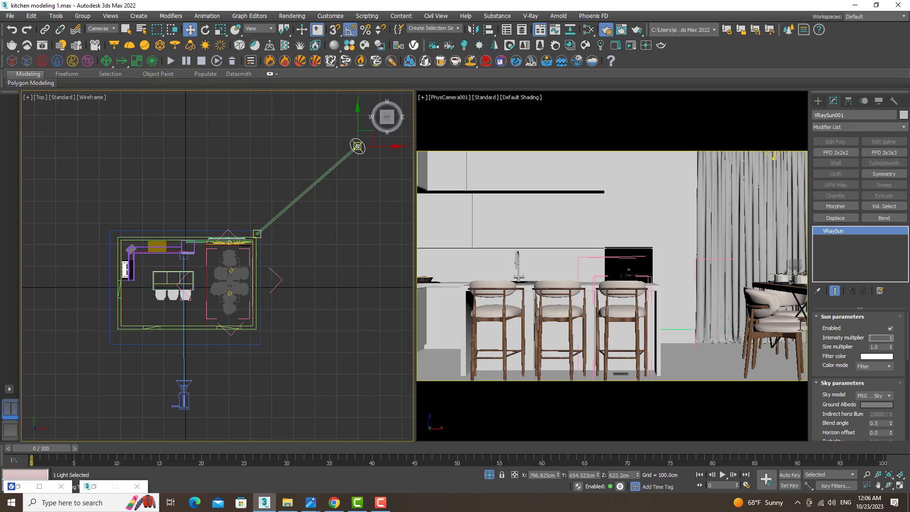
Step: Open Environment settings and the Slate editor, and instance the VRaySky environment map into Slate
left_click(389, 242)
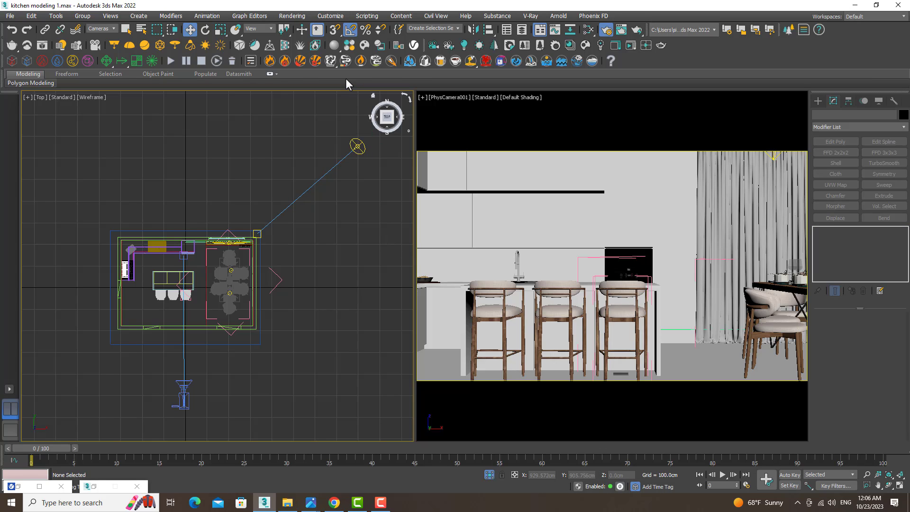
key("8")
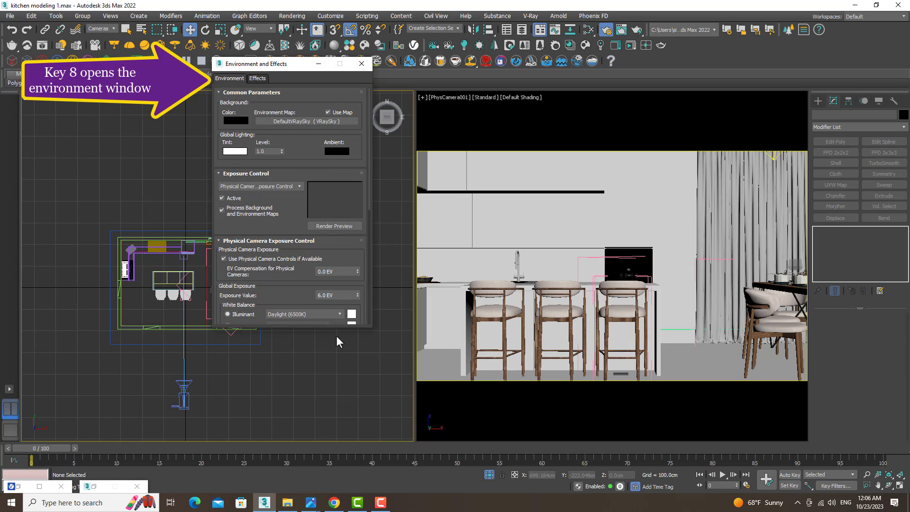
key("m")
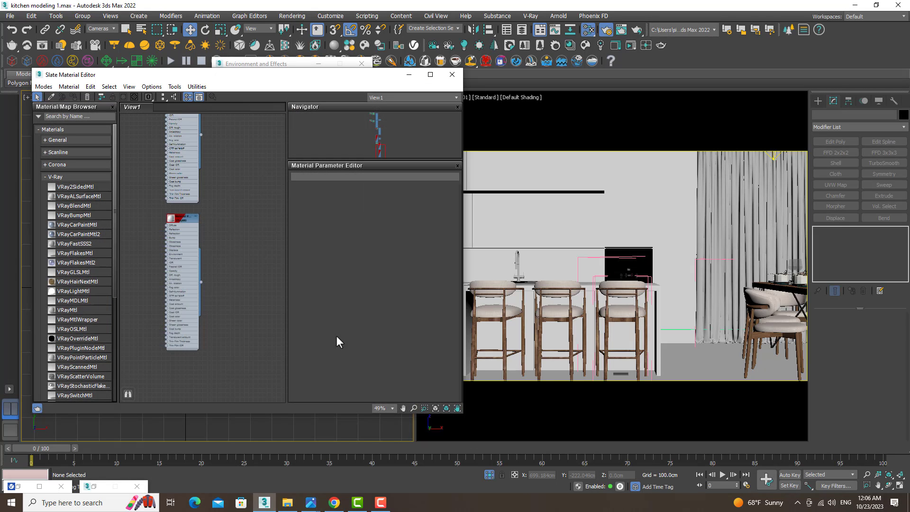
left_click_drag(359, 84, 731, 85)
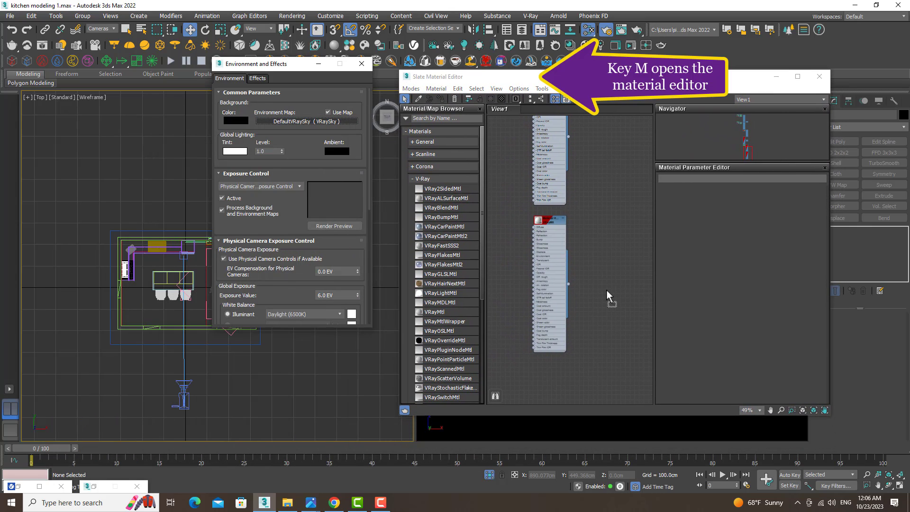
left_click_drag(607, 290, 606, 290)
left_click(596, 273)
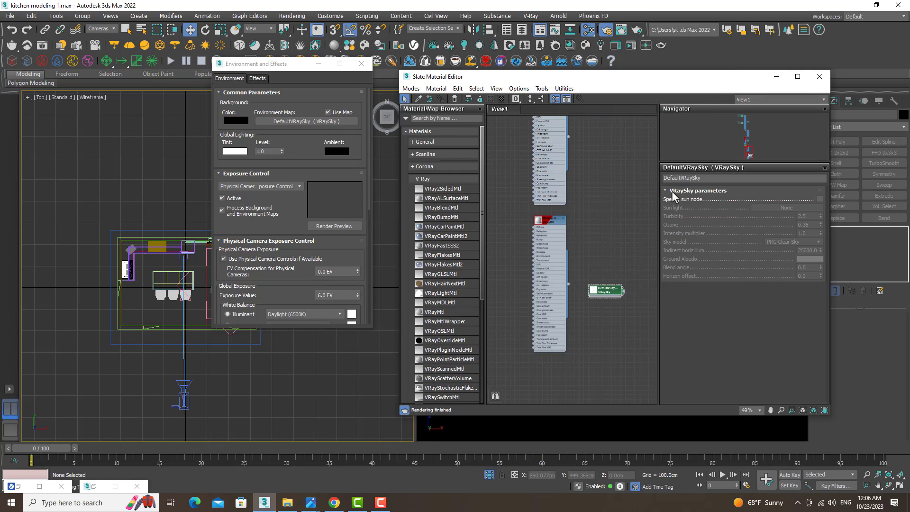
Step: Enable Specify sun node, set the sky intensity multiplier to 3.0, and close both windows
left_click(819, 197)
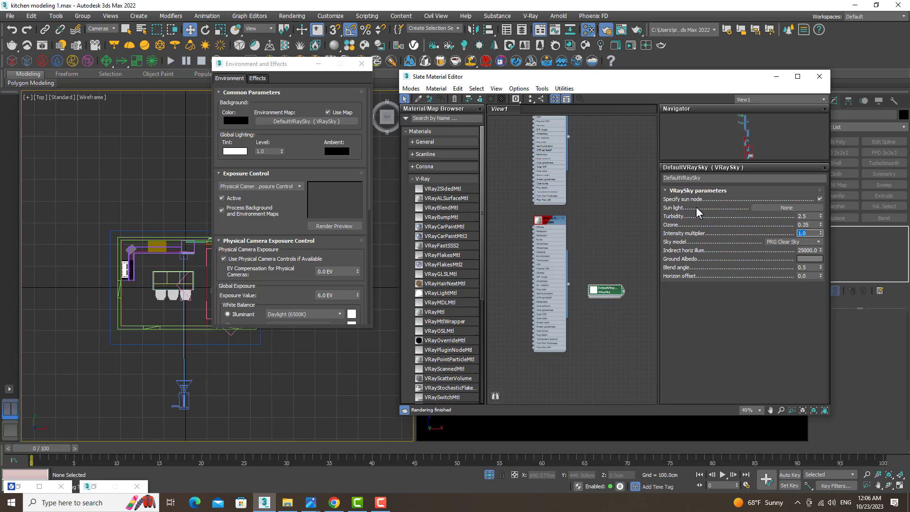
key("BackSpace")
key("Return")
left_click(776, 77)
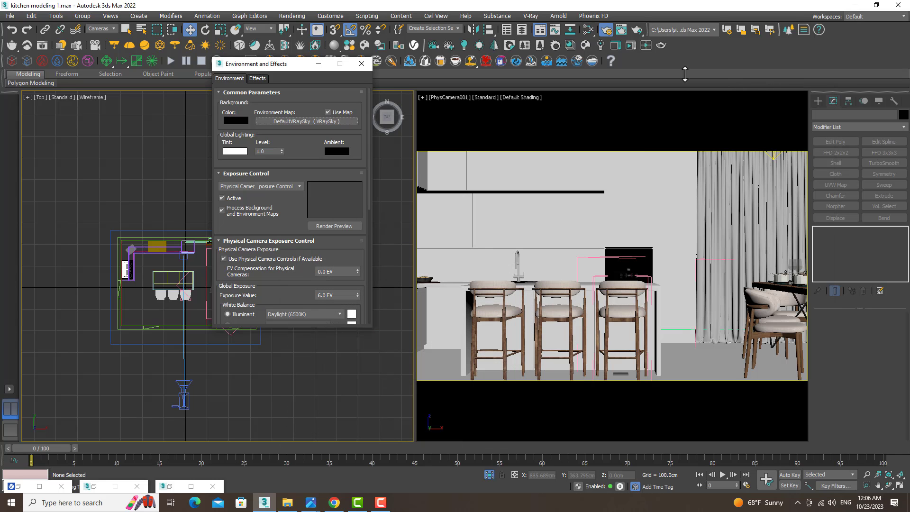
left_click(366, 65)
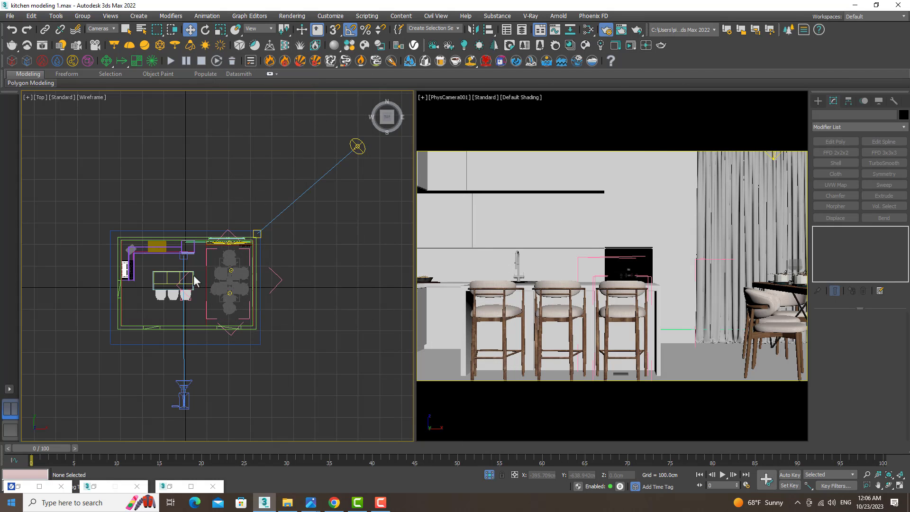
Step: Restore the V-Ray Frame Buffer and render the kitchen with the updated sun and sky
left_click(18, 486)
left_click(500, 144)
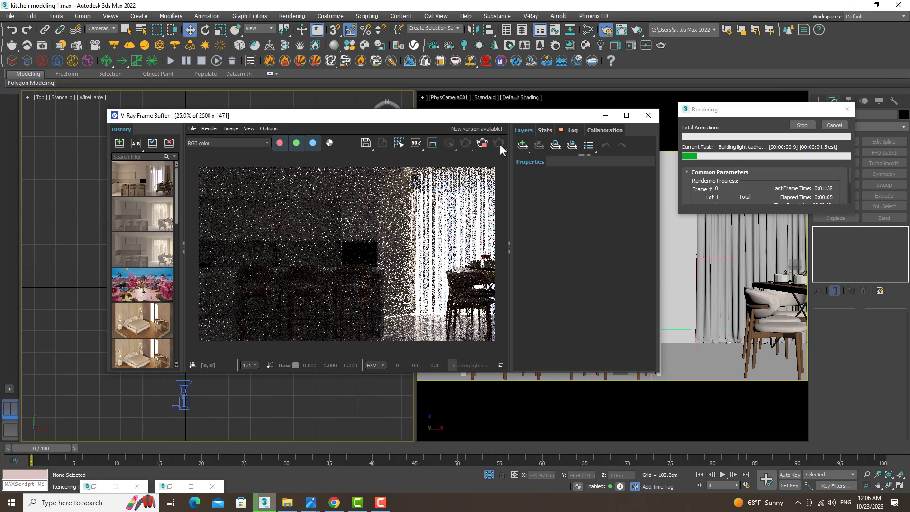
scroll(322, 233, "down", 1)
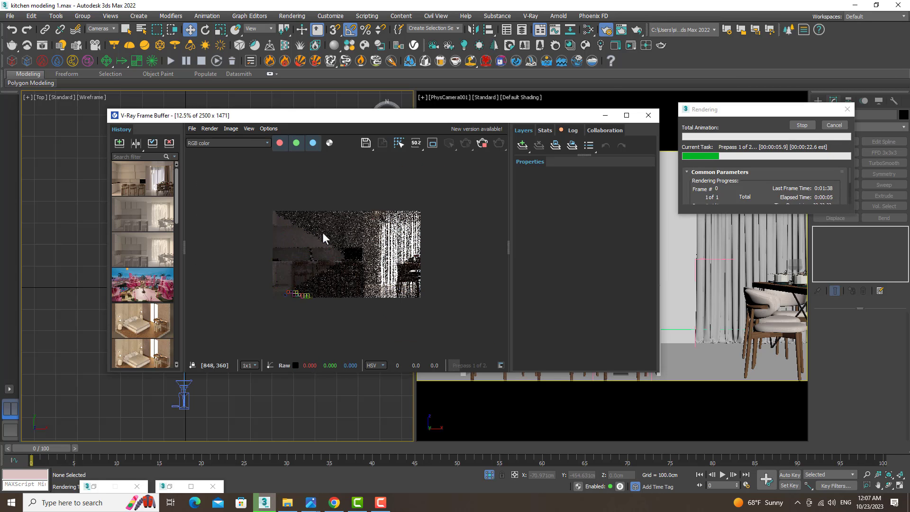
scroll(322, 232, "up", 1)
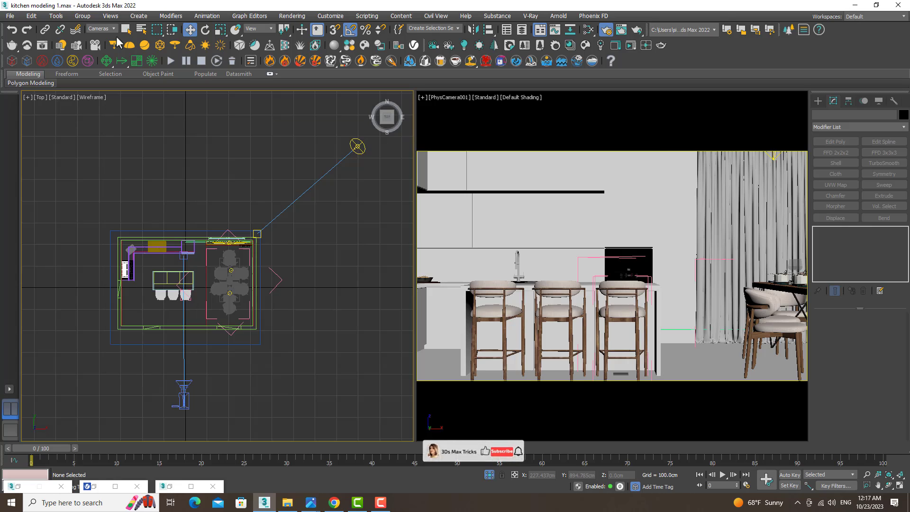
left_click(114, 28)
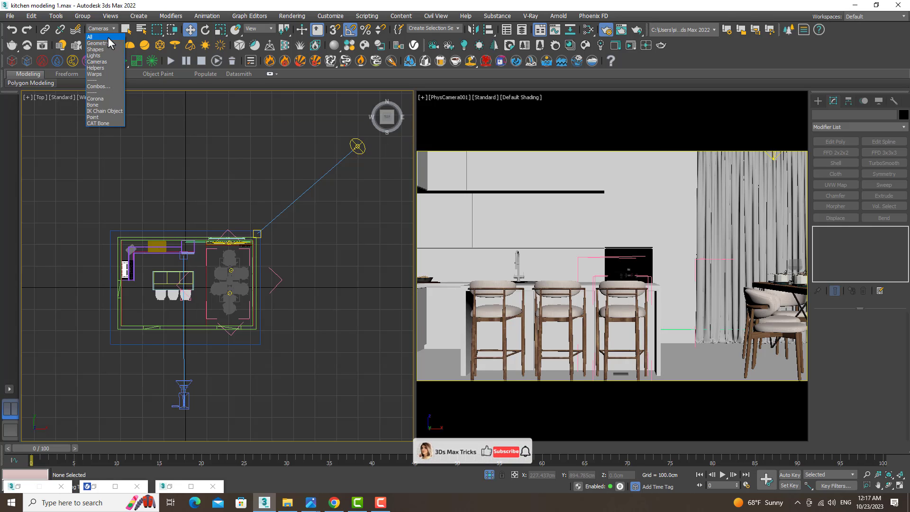
Step: Set the selection filter to All, select VRaySun001 in the Top view, and drag it left
left_click(110, 36)
left_click(358, 147)
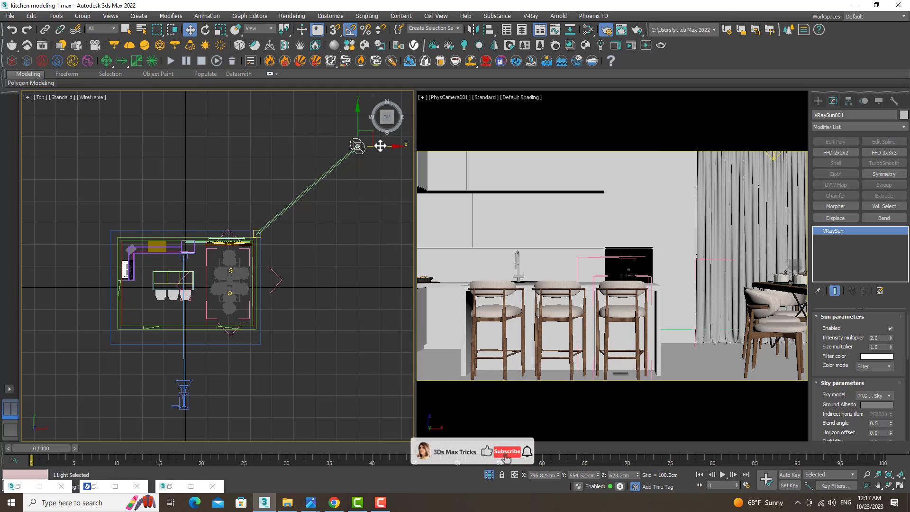
mouse_move(380, 146)
left_mouse_down()
mouse_move(283, 136)
mouse_move(197, 148)
mouse_move(382, 172)
mouse_move(81, 147)
mouse_move(297, 183)
mouse_move(390, 175)
left_mouse_up()
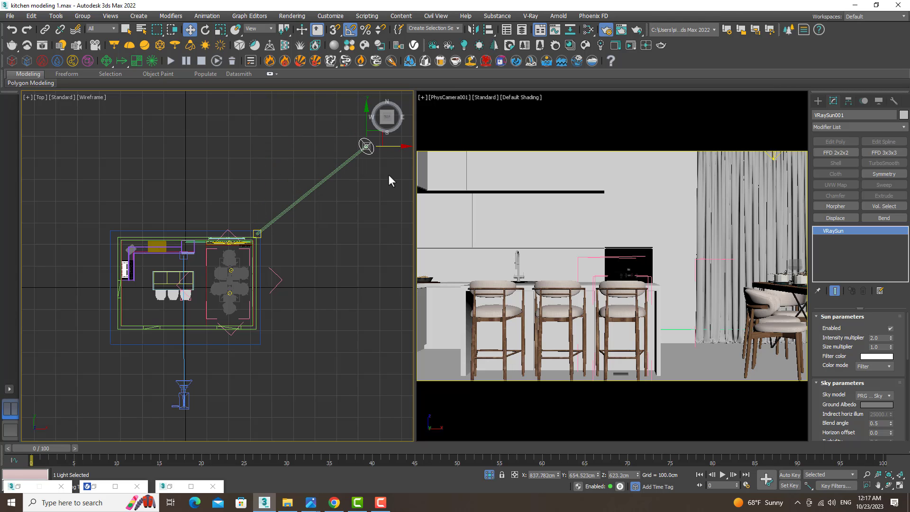